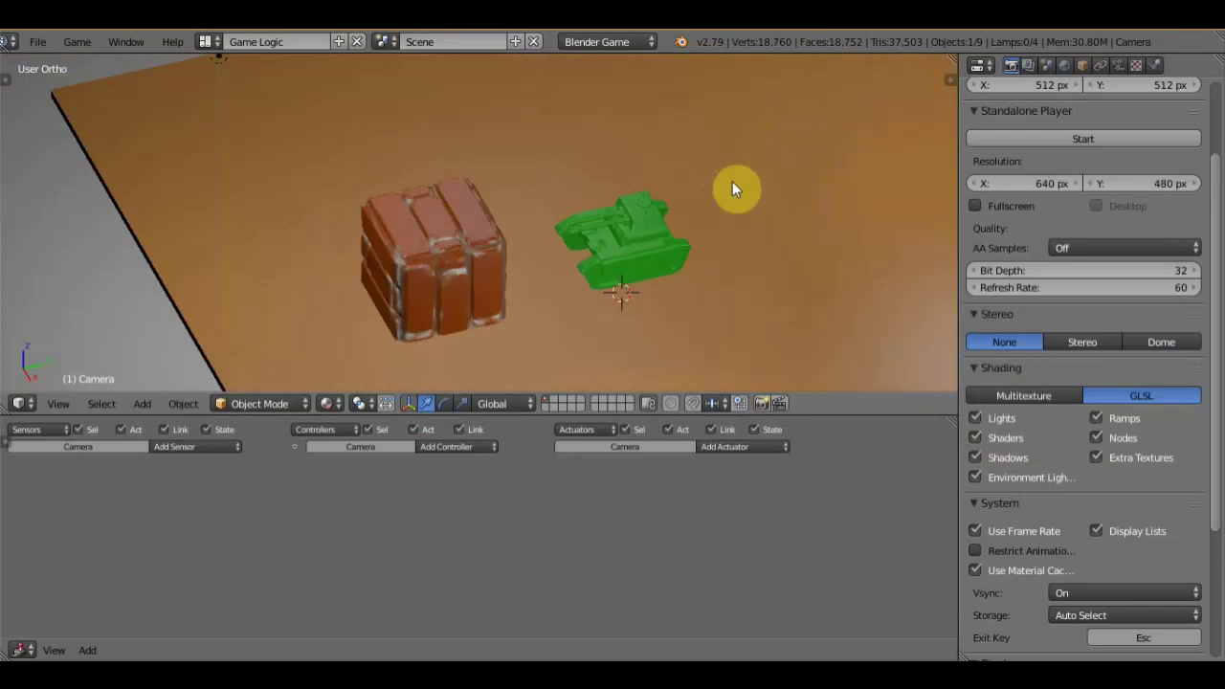
Delete the brick crate standing beside the green tank
right_click(439, 222)
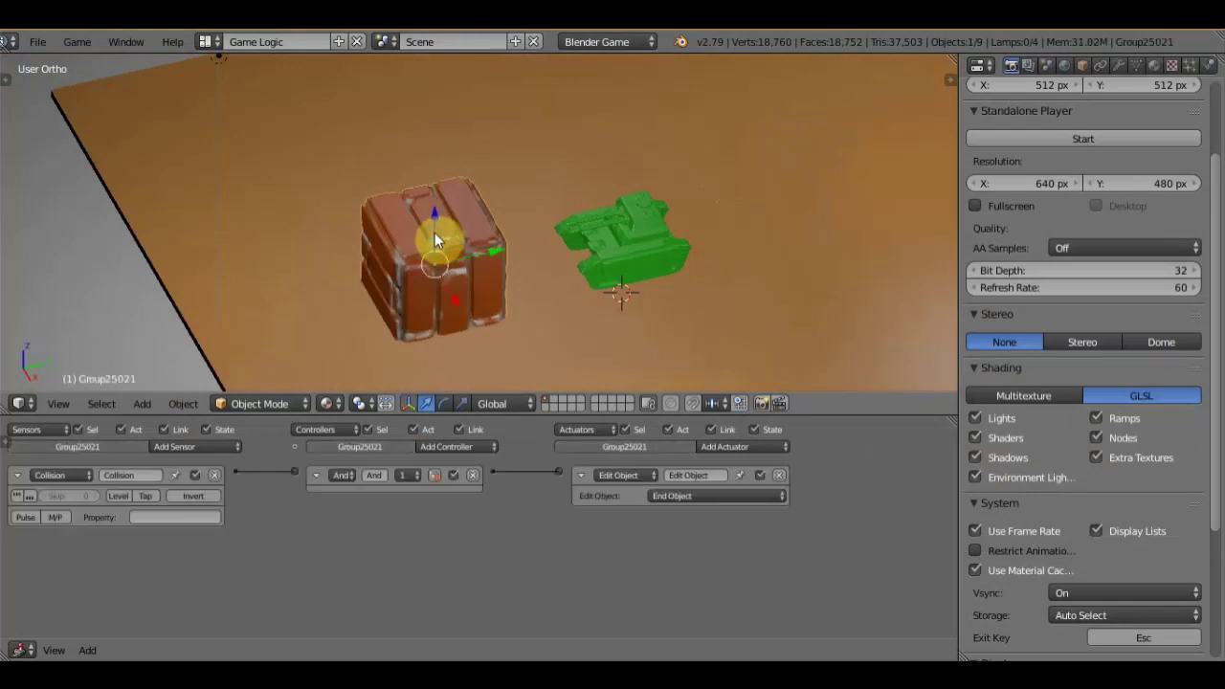
key("x")
left_click(436, 234)
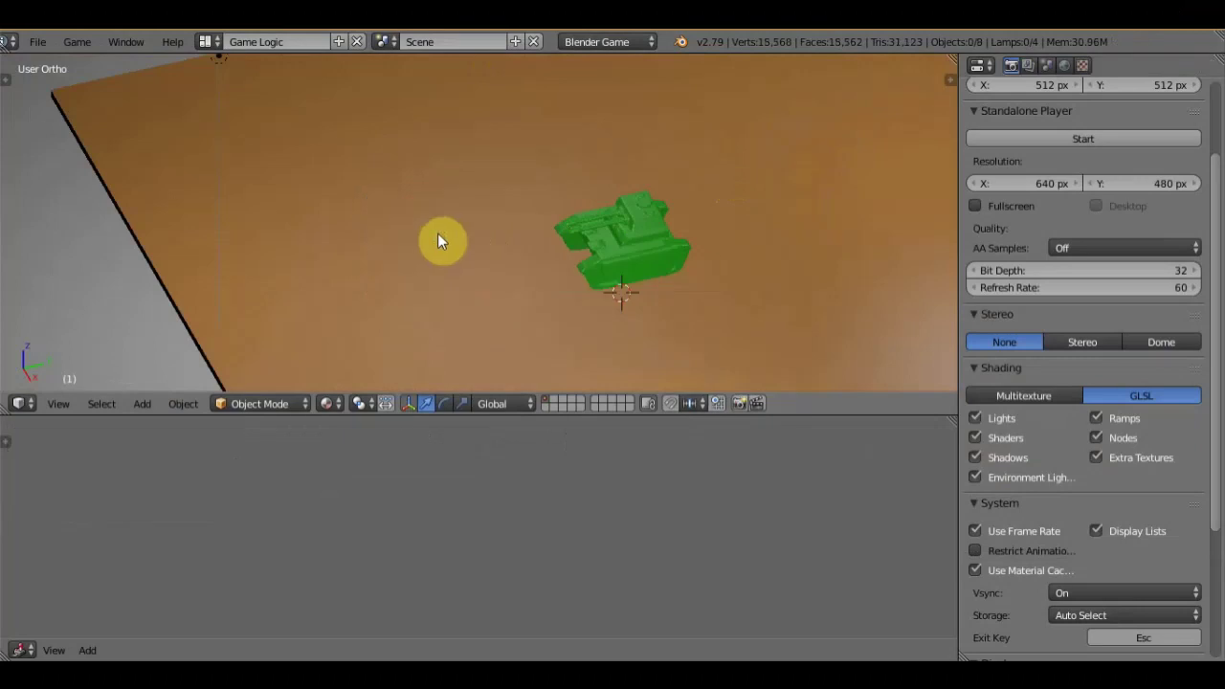
Zoom in on the tank, centre it and switch to Right Ortho view
scroll(709, 253, "up", 4)
mouse_move(745, 269)
middle_mouse_down("shift")
mouse_move(623, 262)
mouse_move(483, 229)
middle_mouse_up("shift")
key("KP_3")
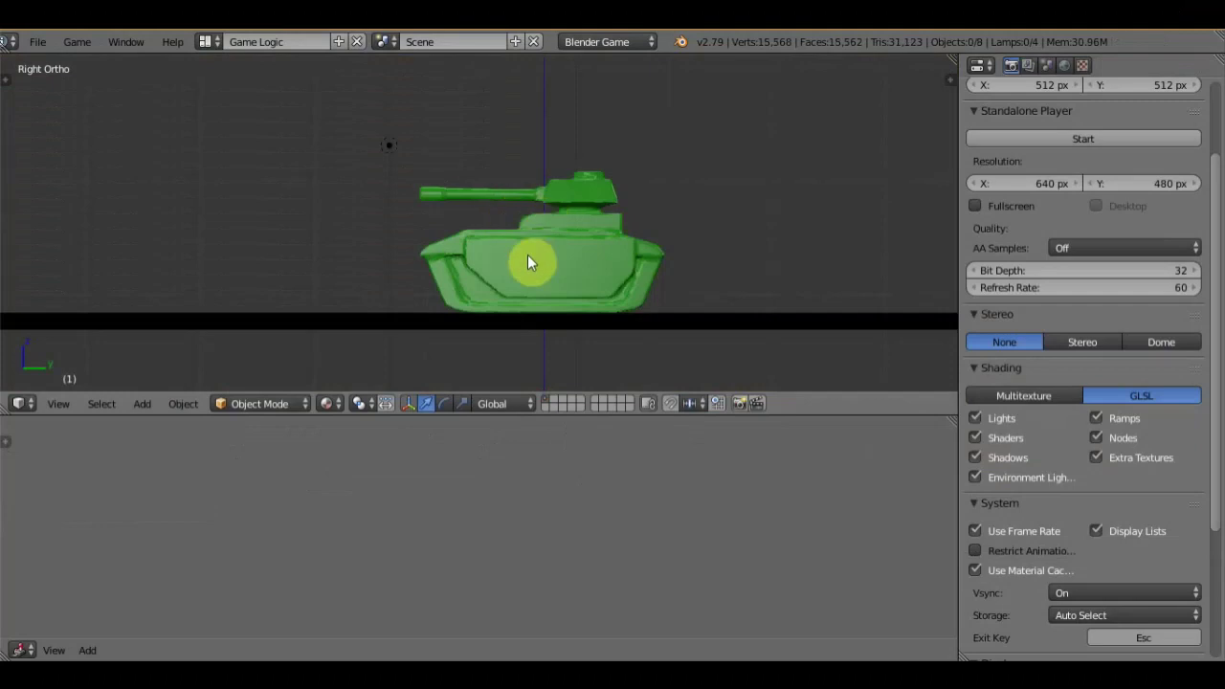
Test-run the scene in the game engine, stop it, then bring up the Add menu
key("p")
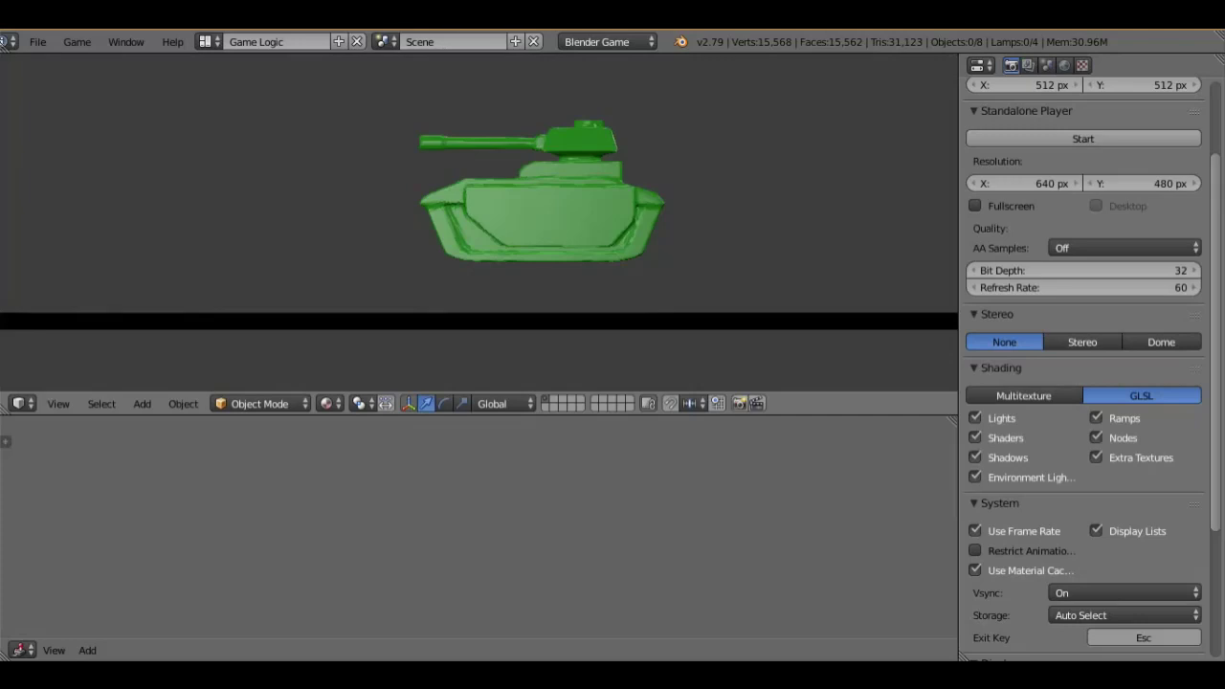
key("Escape")
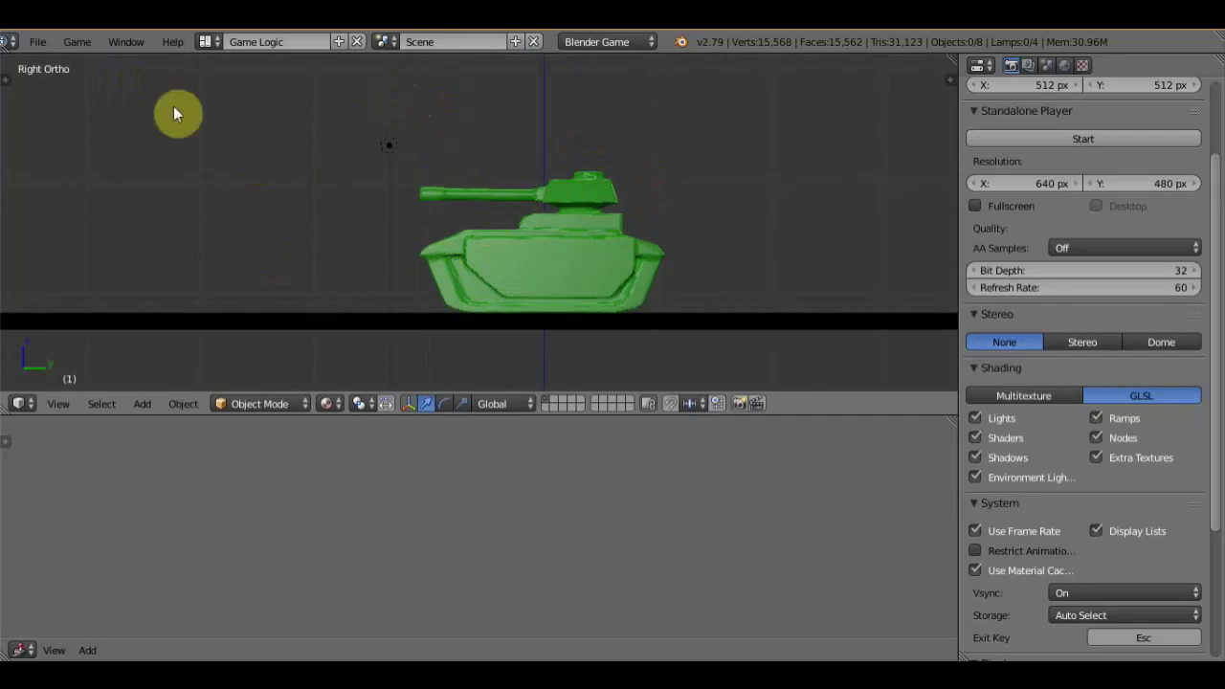
key("shift+a")
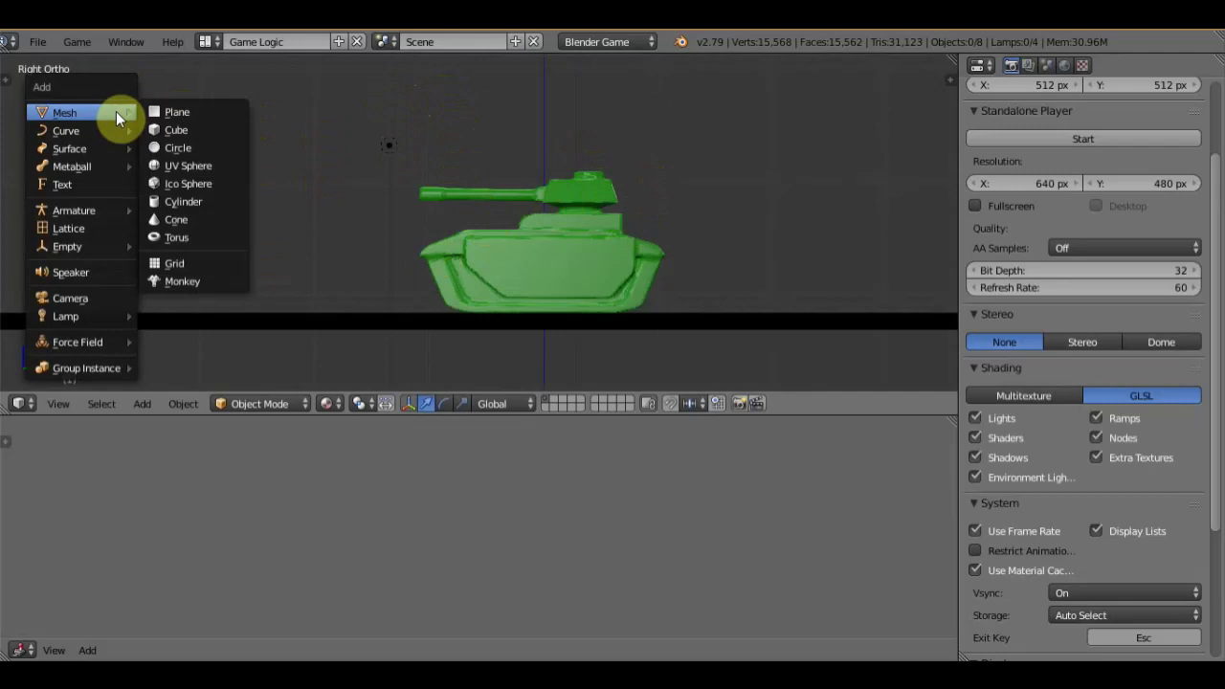
mouse_move(67, 246)
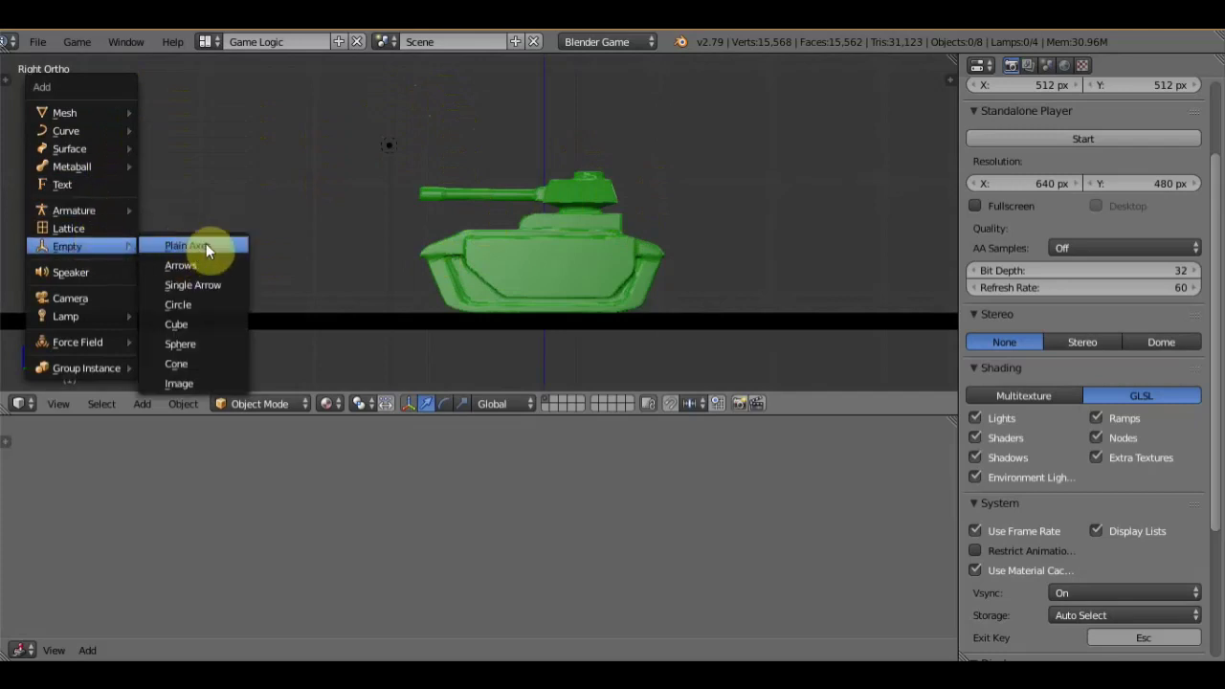
Add a Plain Axes empty, raise it to the turret, then slide it along Y to the barrel tip
left_click(200, 246)
key("g")
key("z")
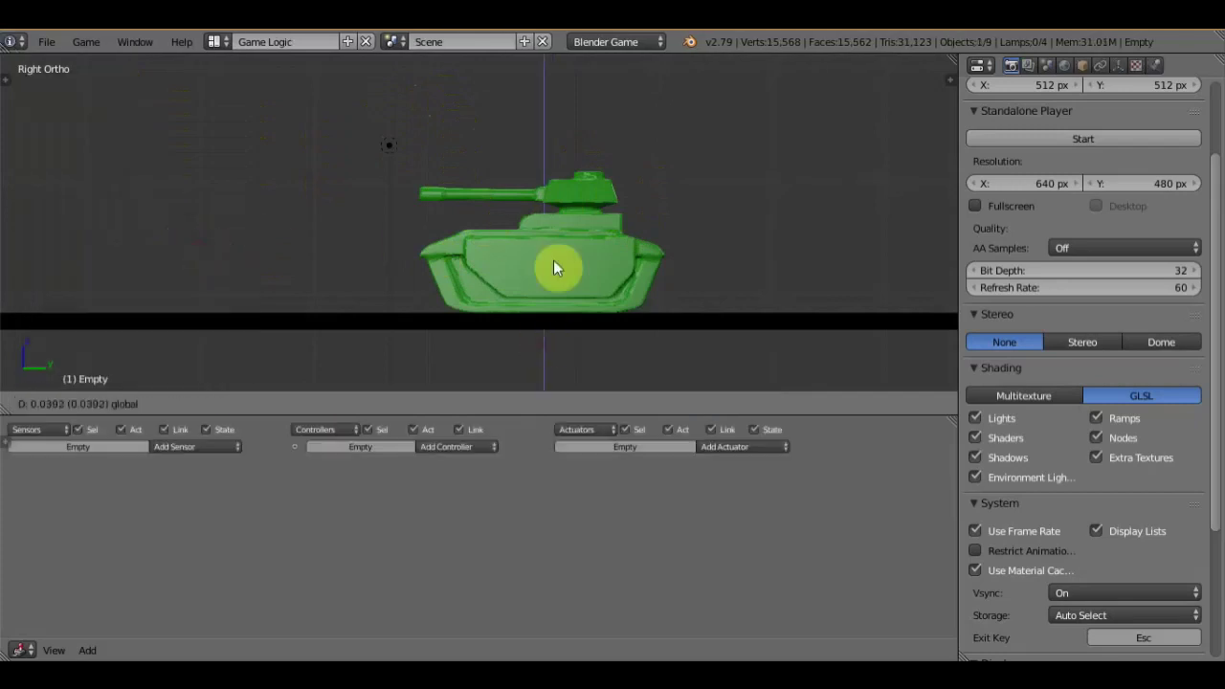
left_click(587, 164)
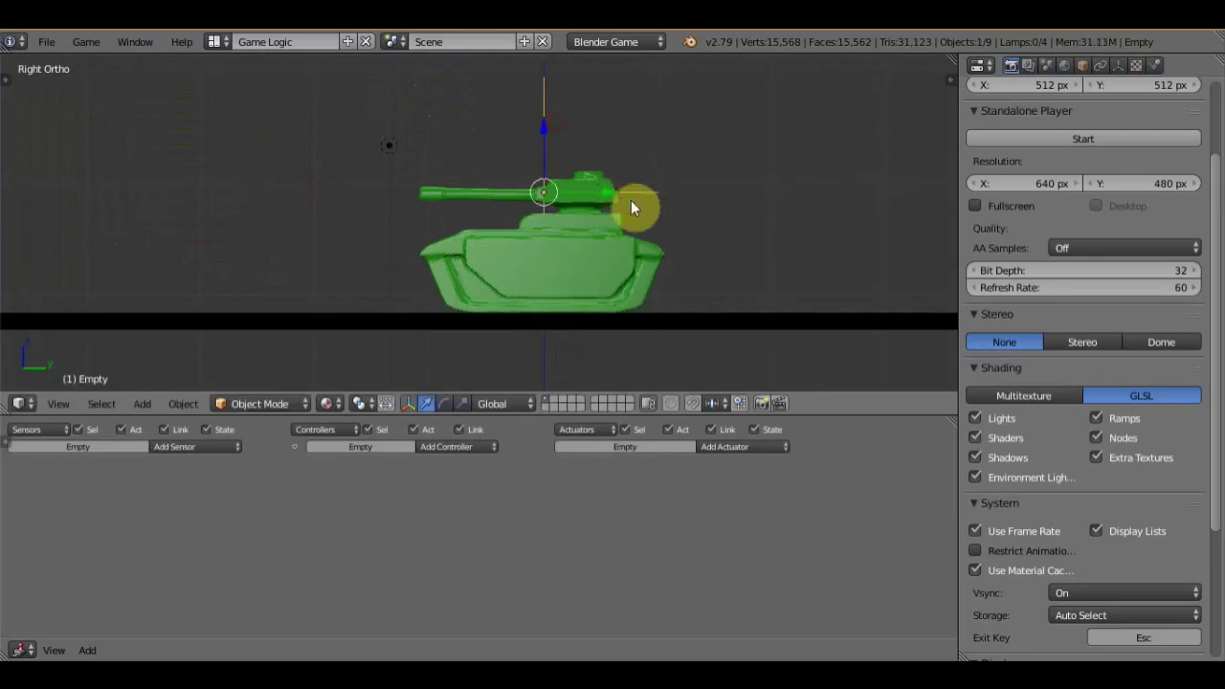
key("g")
key("y")
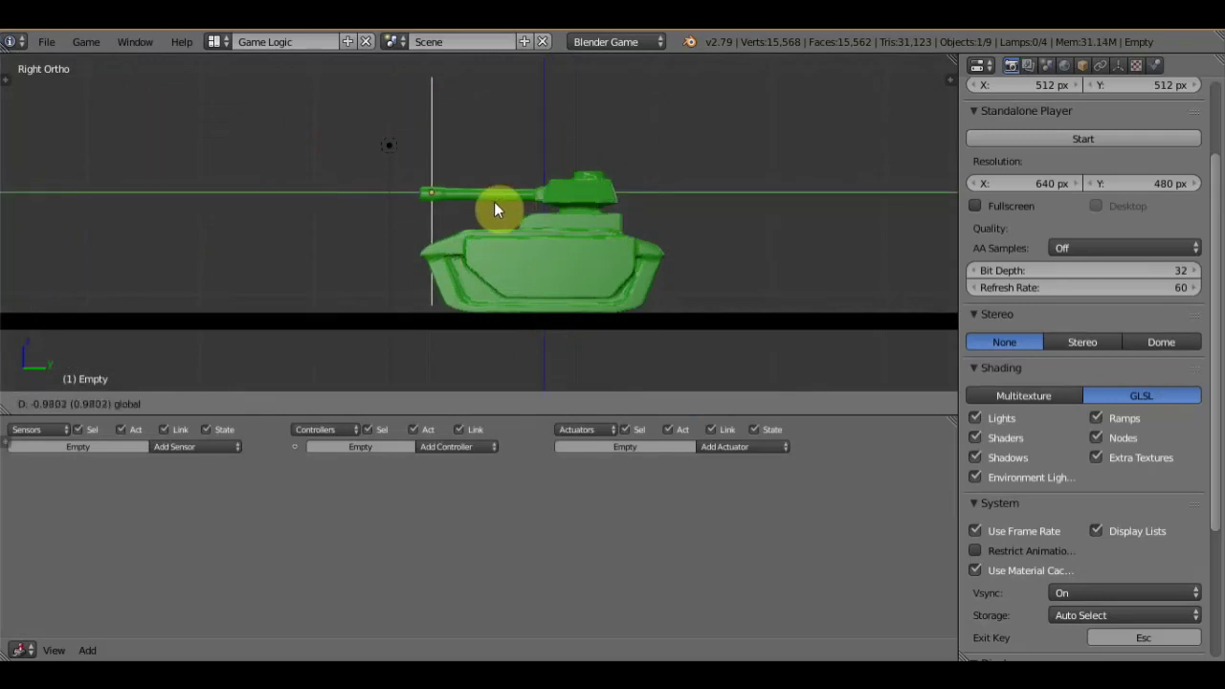
left_click(494, 201)
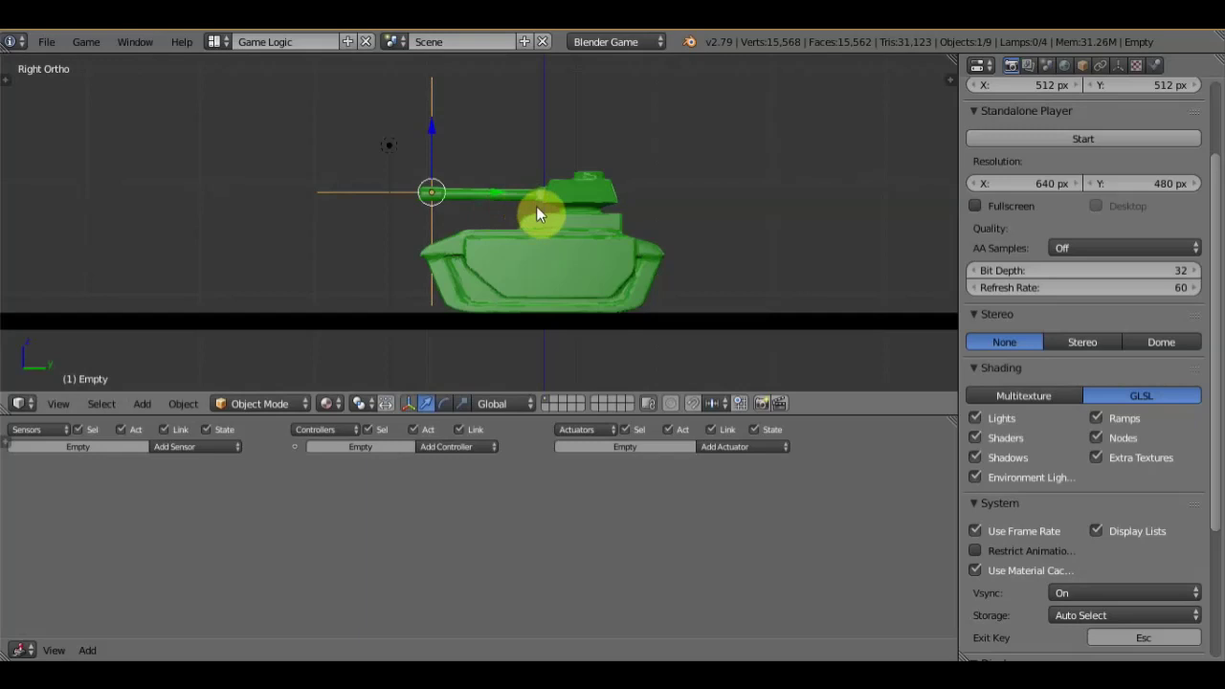
key("shift+a")
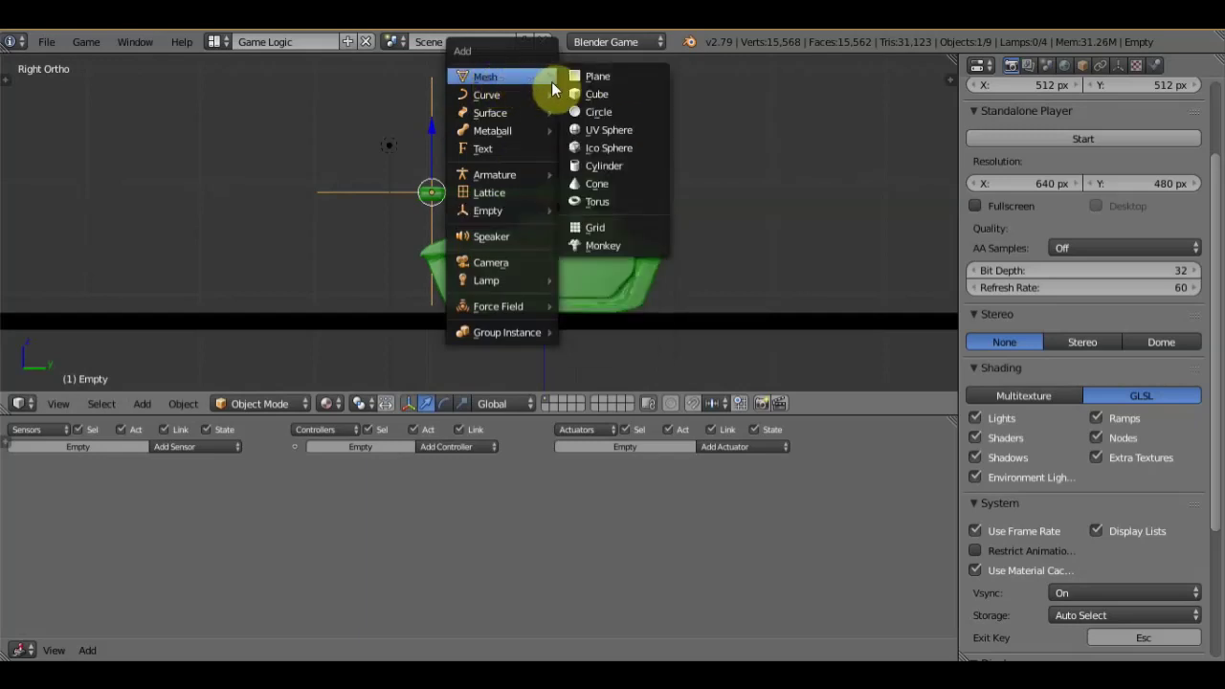
Add a torus, rotate it upright, scale it down and place it just past the barrel tip
left_click(607, 203)
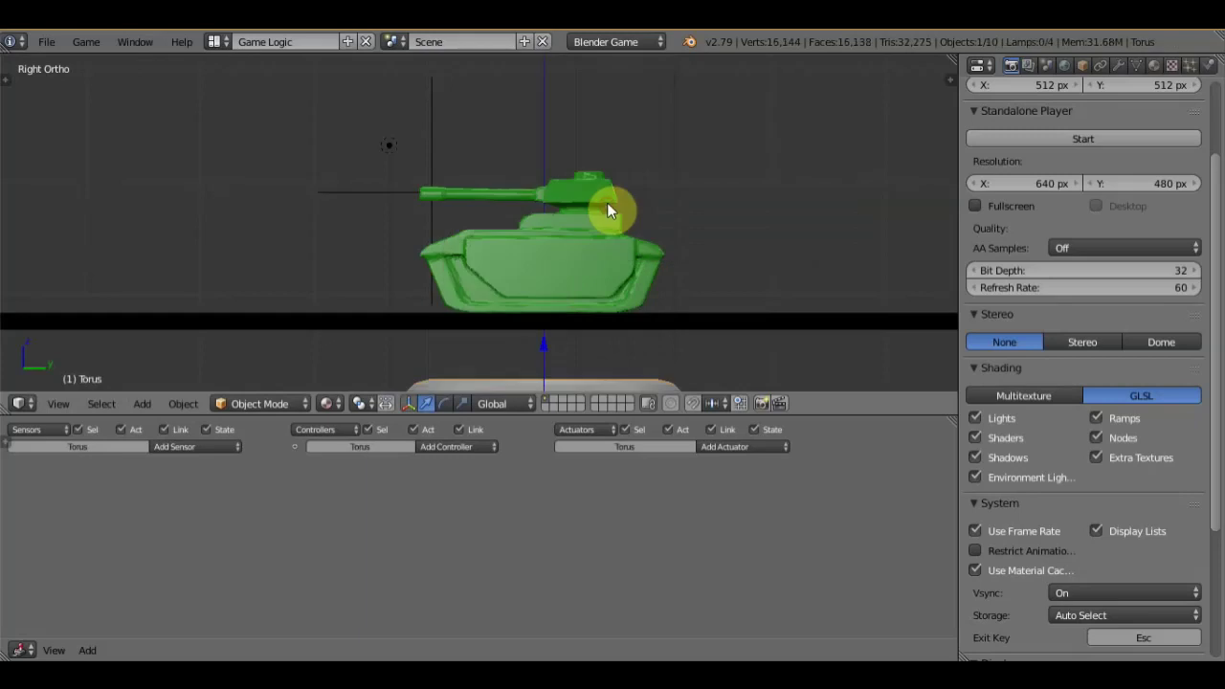
left_click_drag(545, 344, 532, 139)
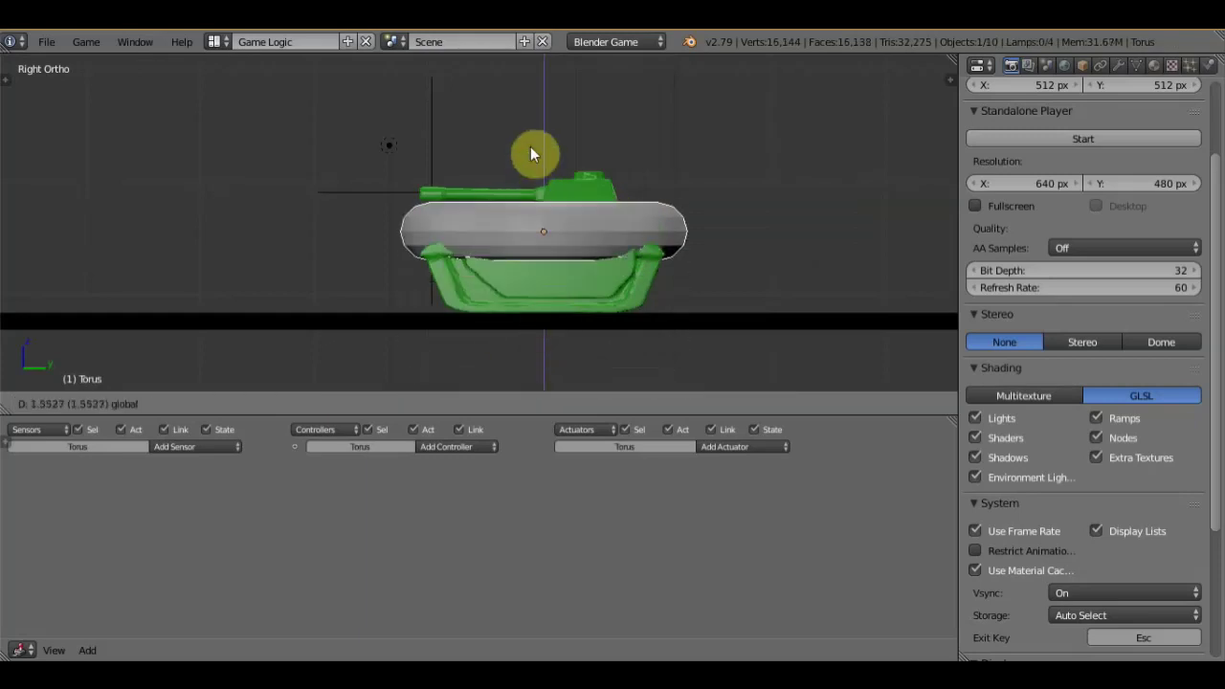
key("r")
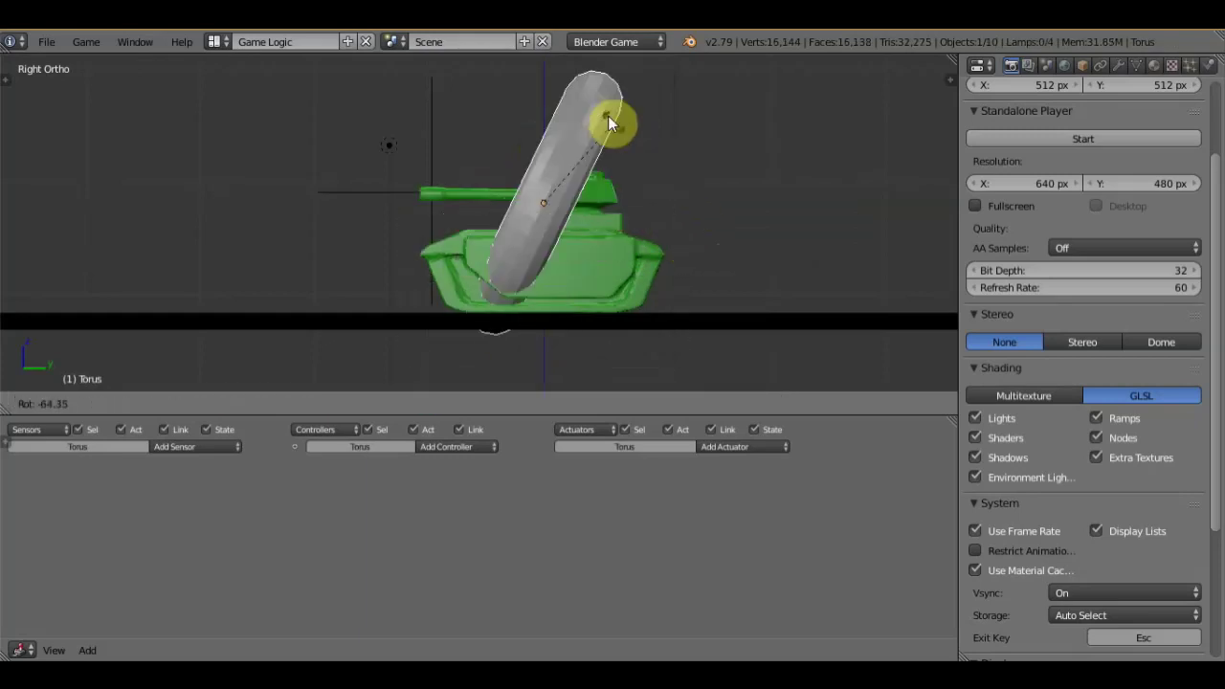
left_click(574, 98)
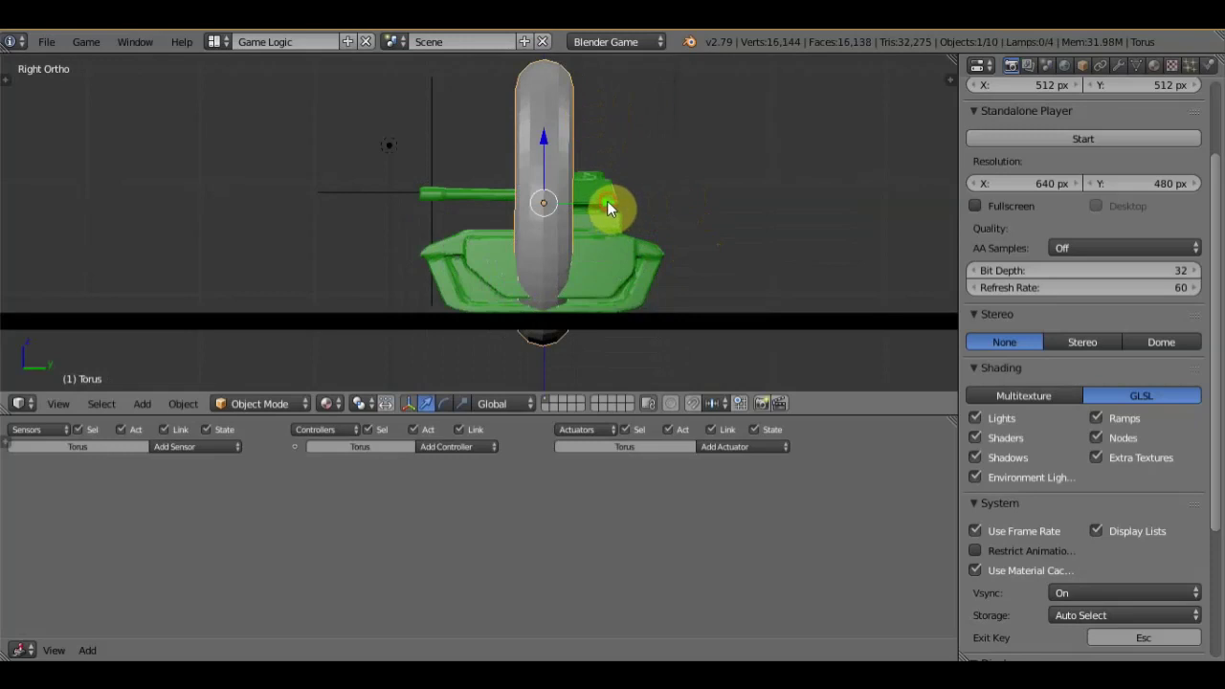
left_click_drag(609, 209, 455, 201)
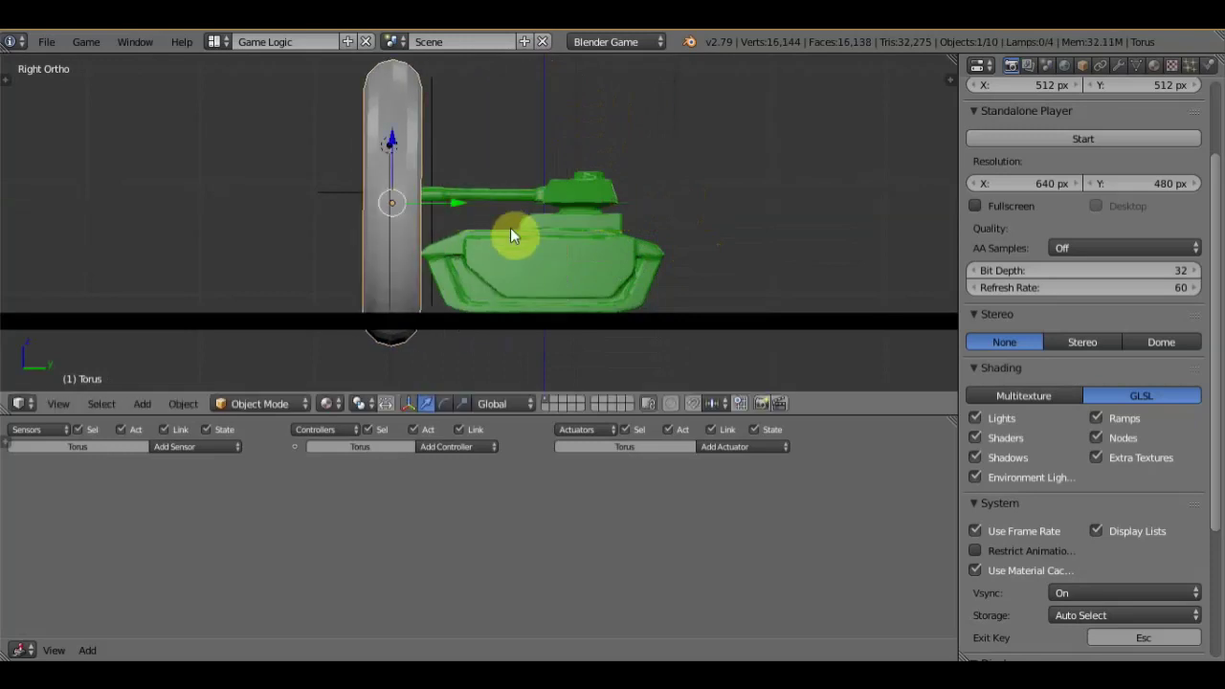
key("s")
left_click(431, 181)
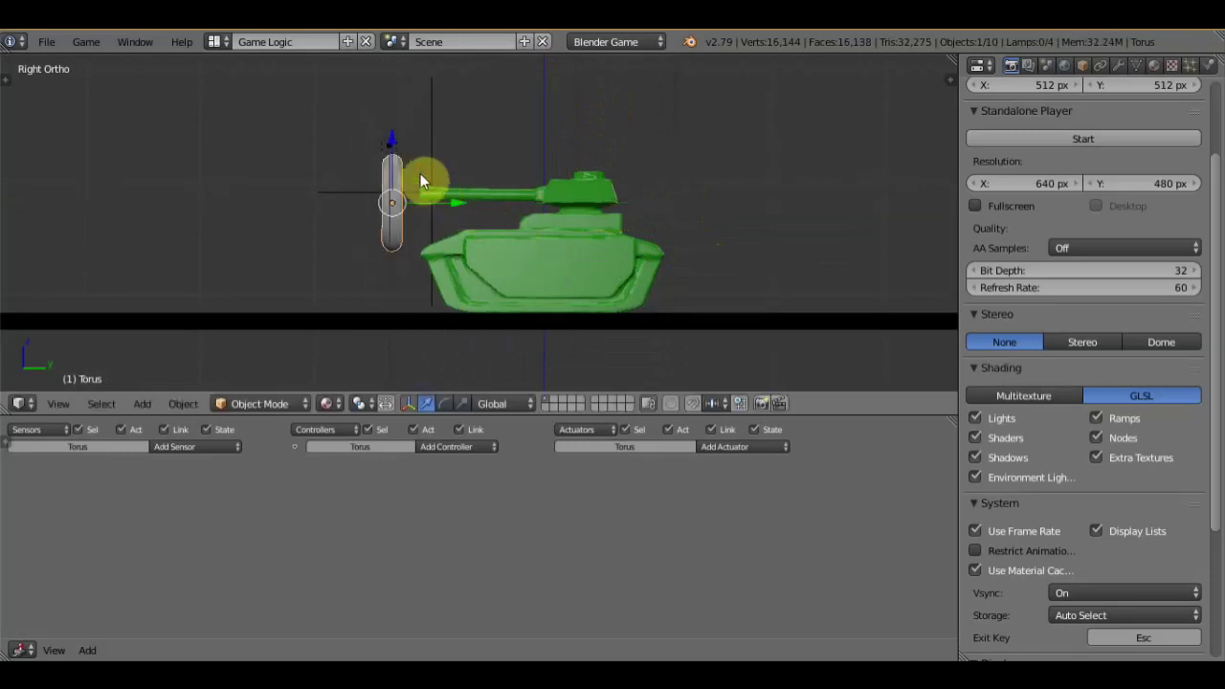
left_click_drag(393, 144, 392, 132)
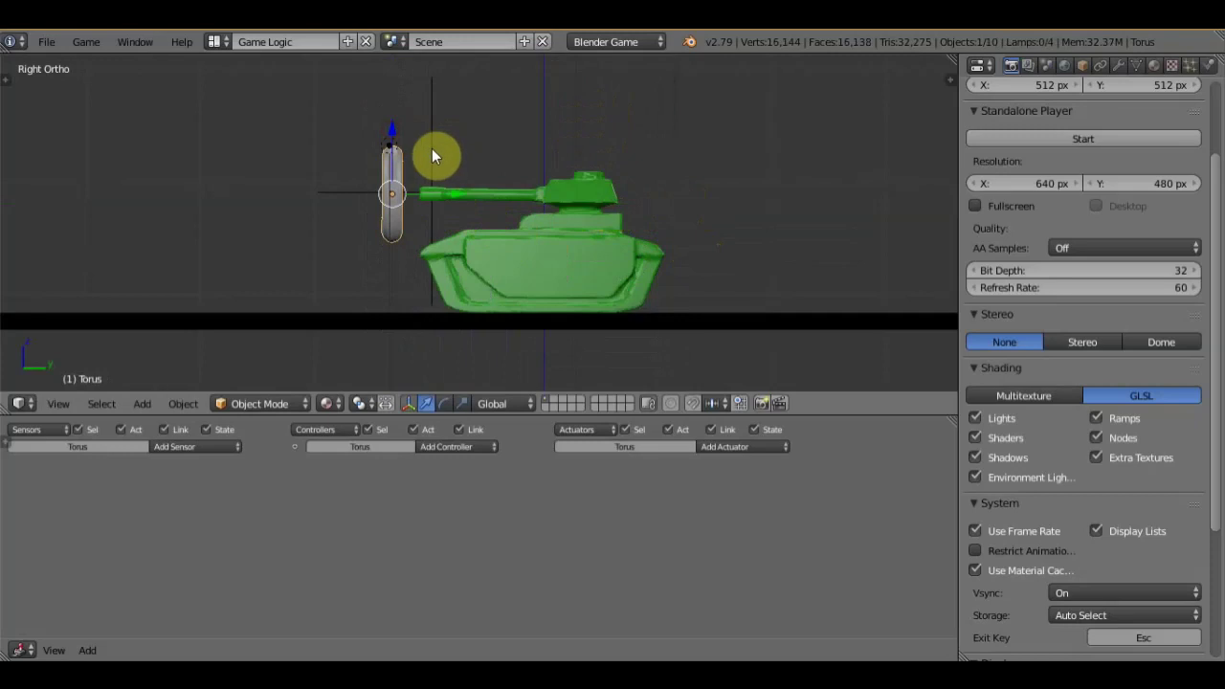
right_click(431, 153)
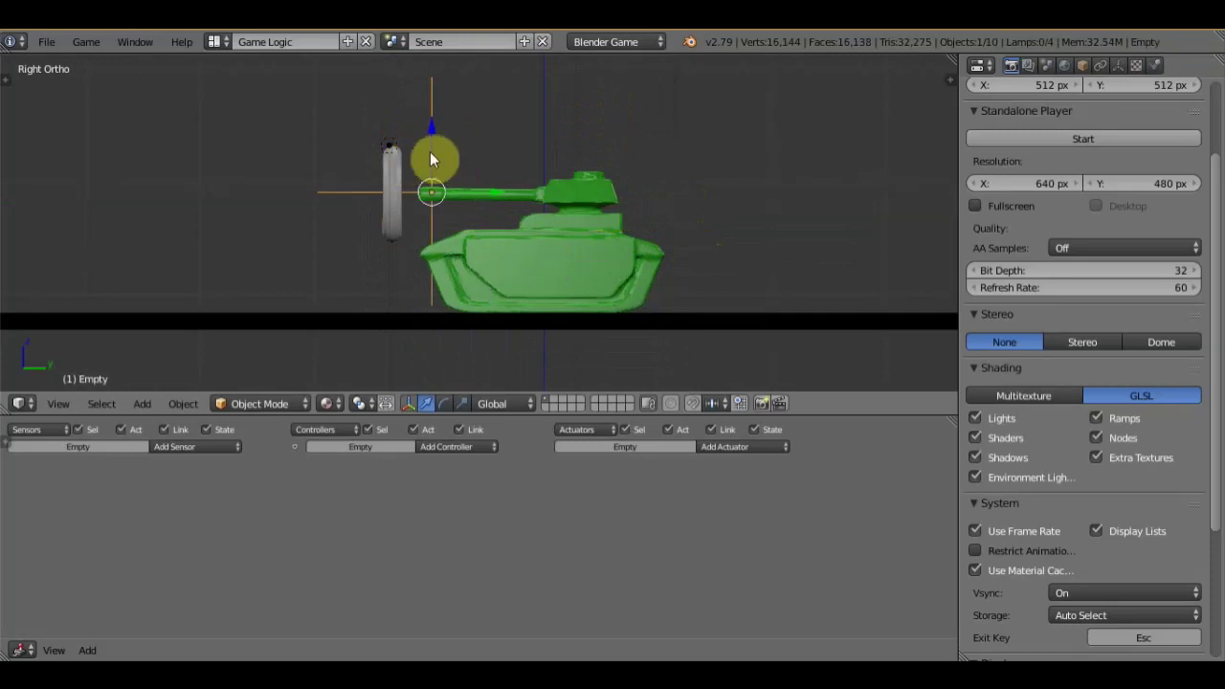
Scale down the barrel-tip empty, shrink the torus to about 0.75, and check it from the front
key("s")
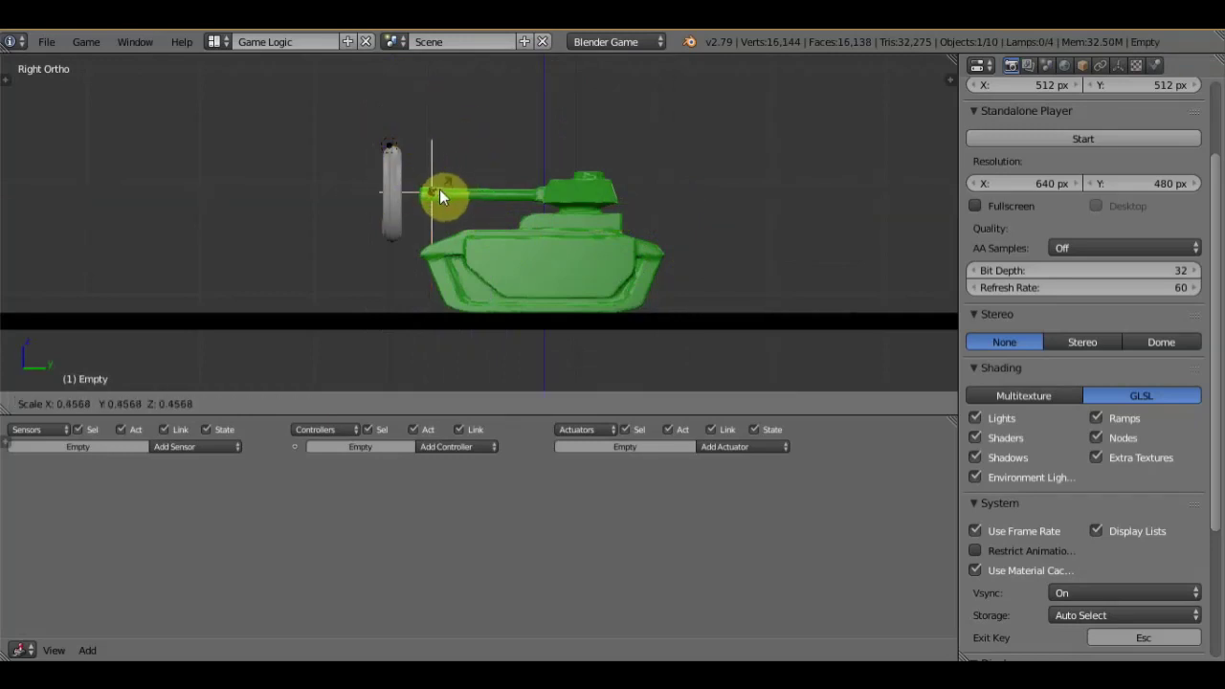
left_click(438, 189)
right_click(399, 194)
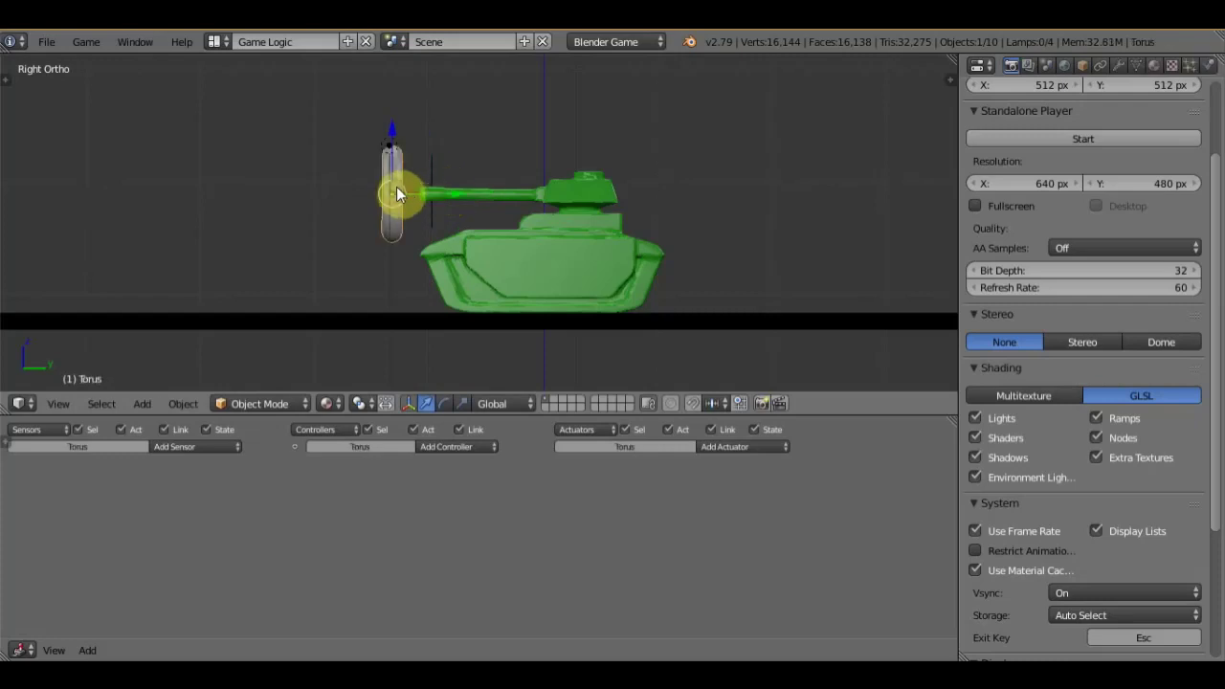
key("s")
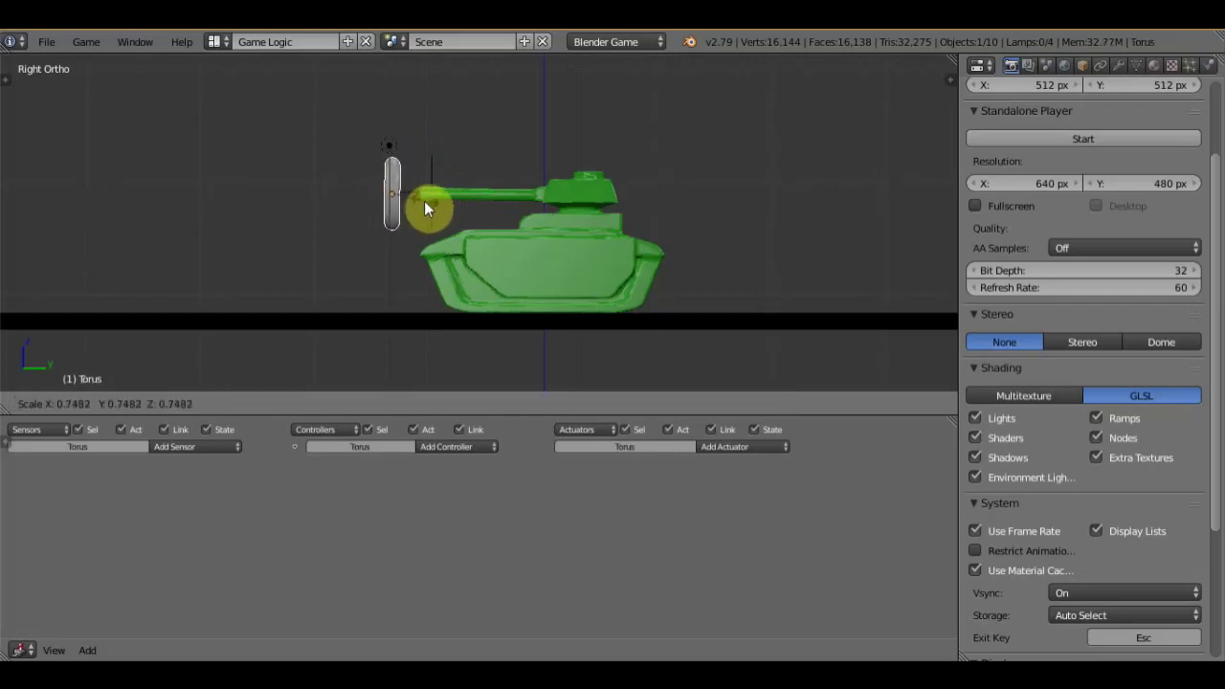
left_click(422, 203)
mouse_move(436, 201)
middle_mouse_down()
mouse_move(616, 207)
mouse_move(441, 223)
mouse_move(512, 185)
mouse_move(460, 174)
mouse_move(471, 170)
mouse_move(447, 142)
middle_mouse_up()
scroll(615, 210, "up", 3)
scroll(631, 207, "up", 2)
scroll(444, 213, "down", 2)
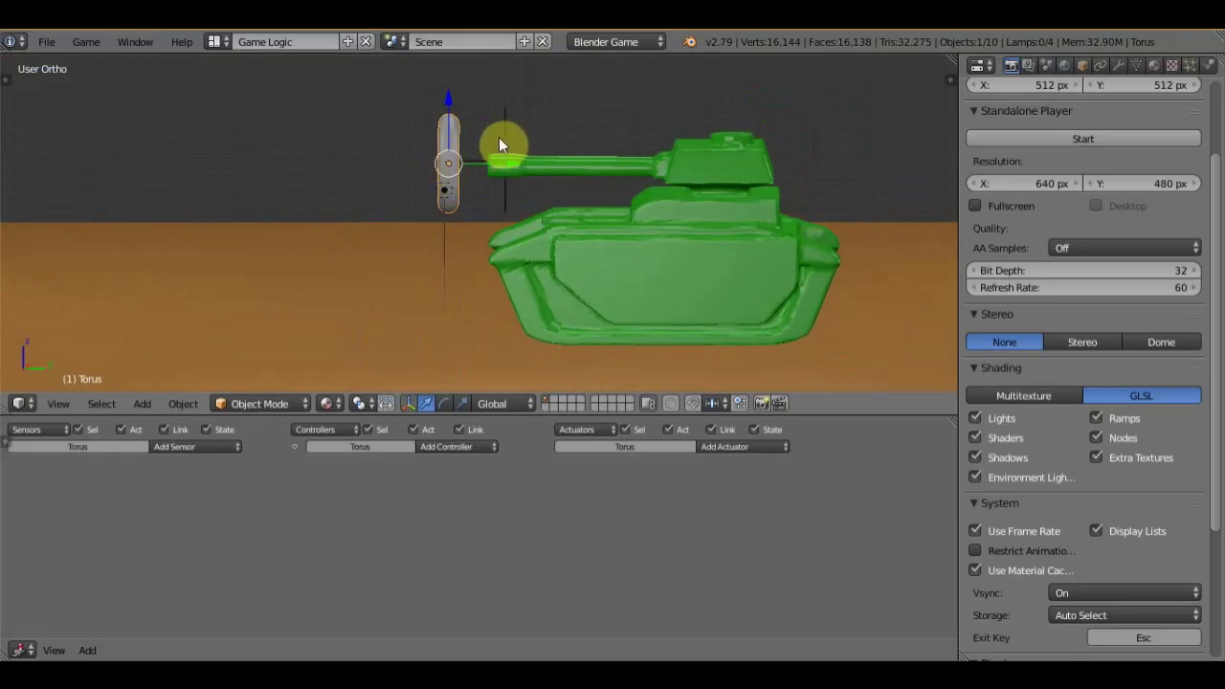
Copy the torus and paste it as Torus.001 onto an empty layer
key("ctrl+c")
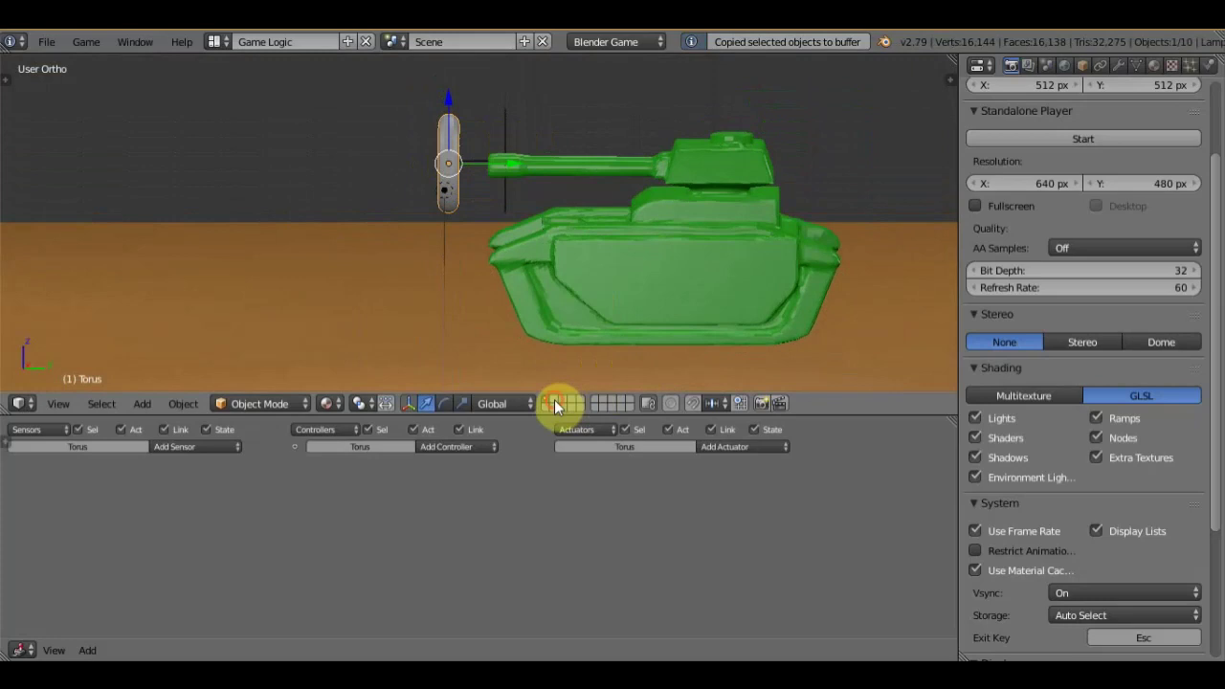
left_click(559, 399)
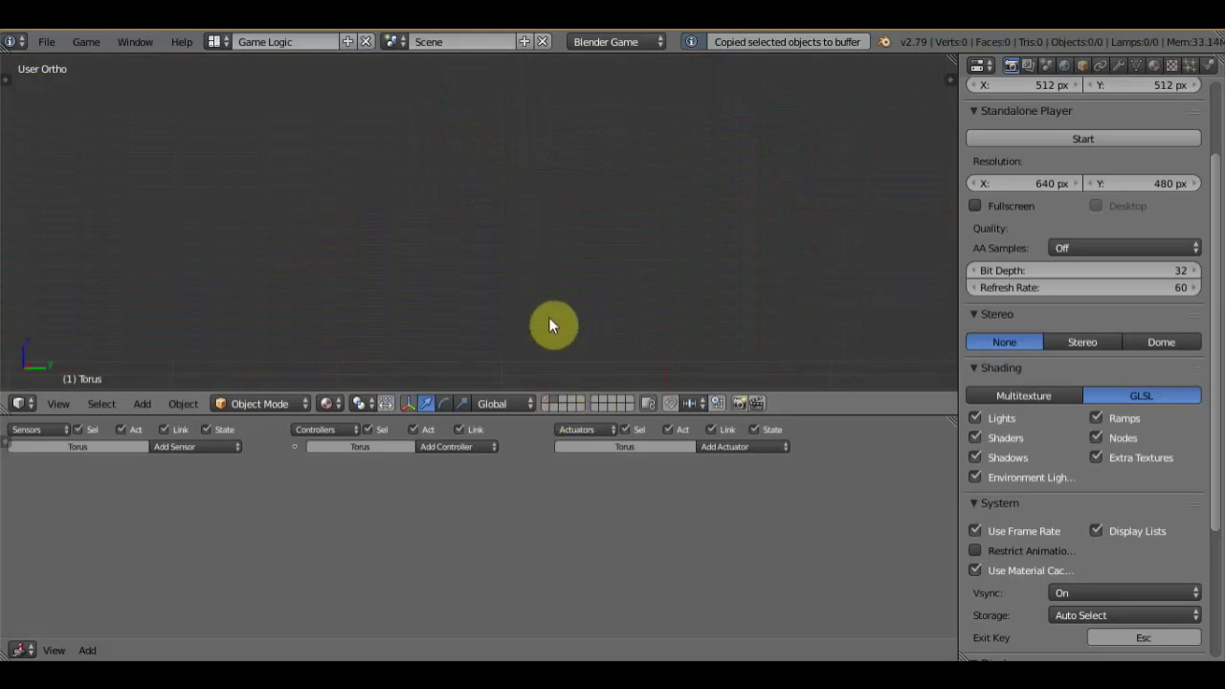
key("ctrl+v")
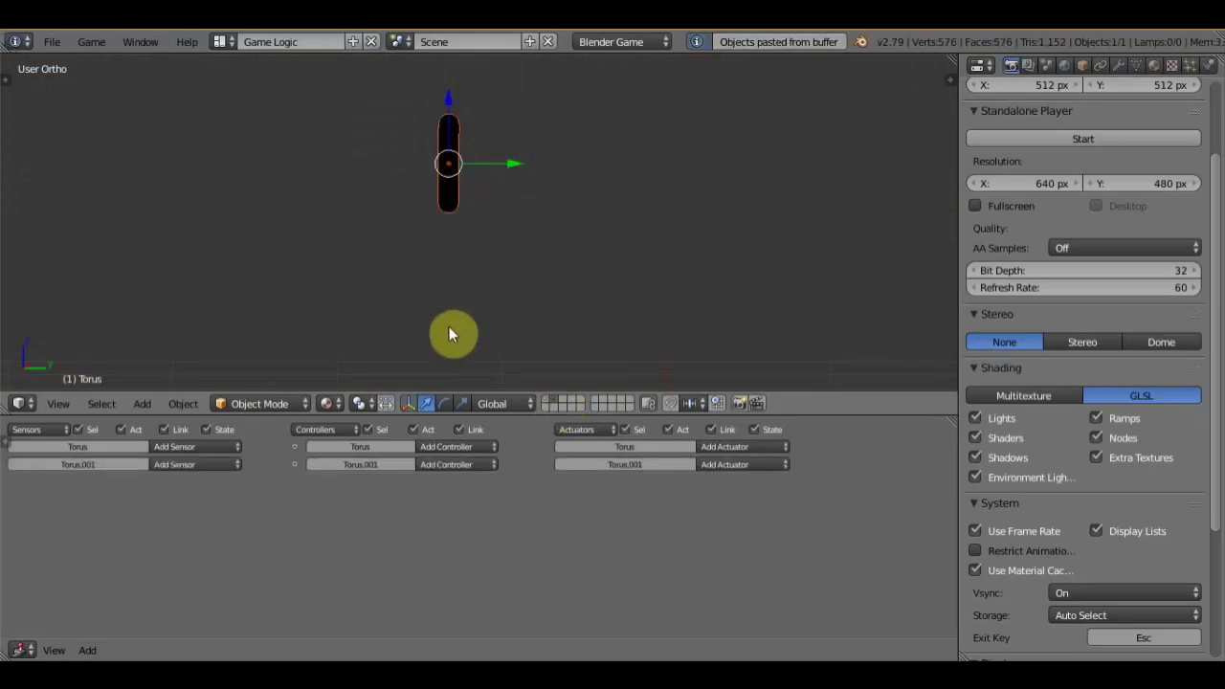
left_click(237, 465)
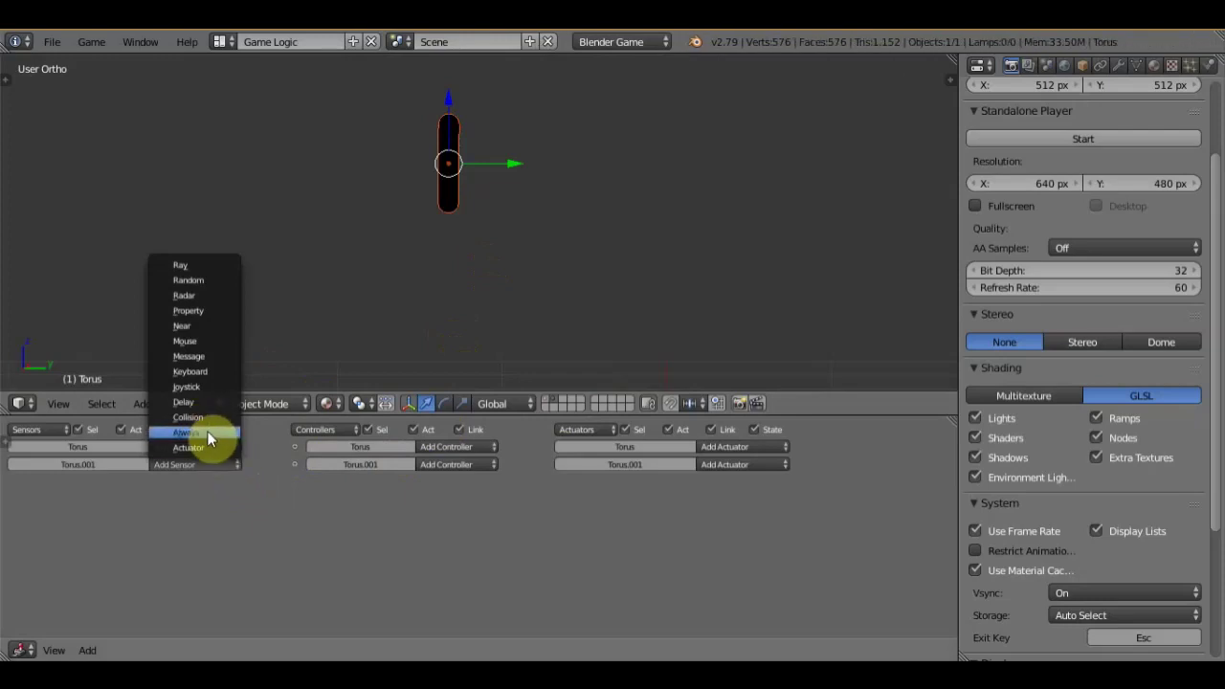
Give Torus.001 an Always sensor linked through an And controller to a Motion actuator
left_click(207, 431)
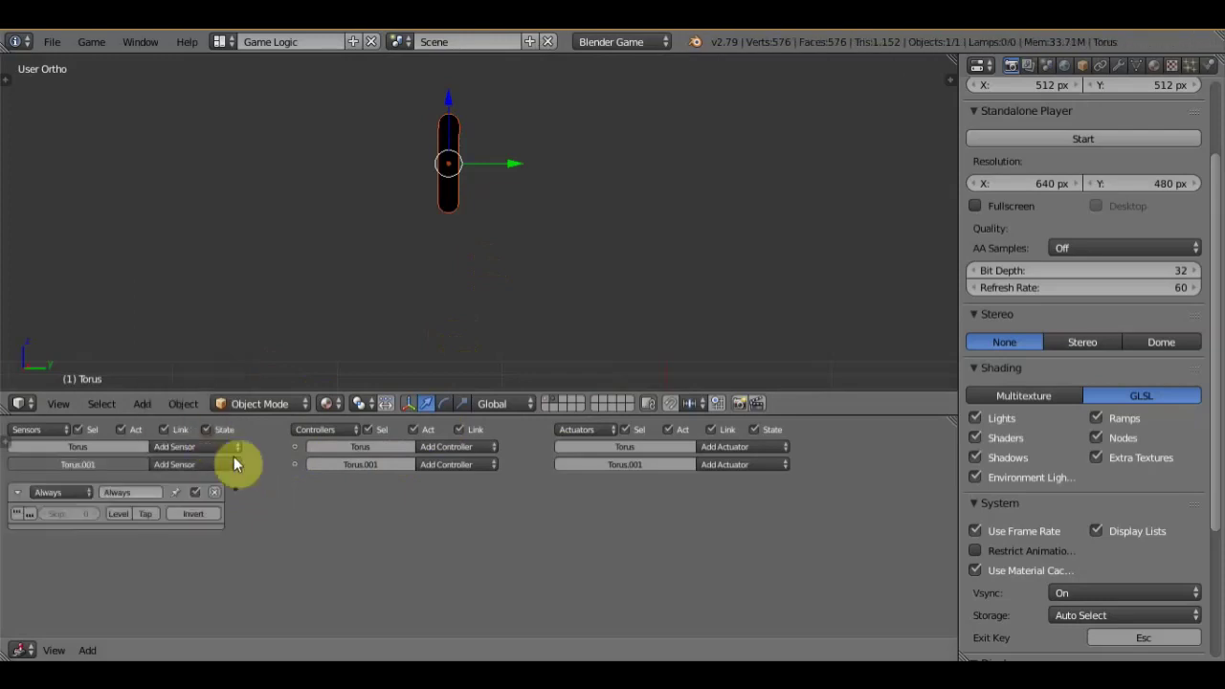
left_click(784, 467)
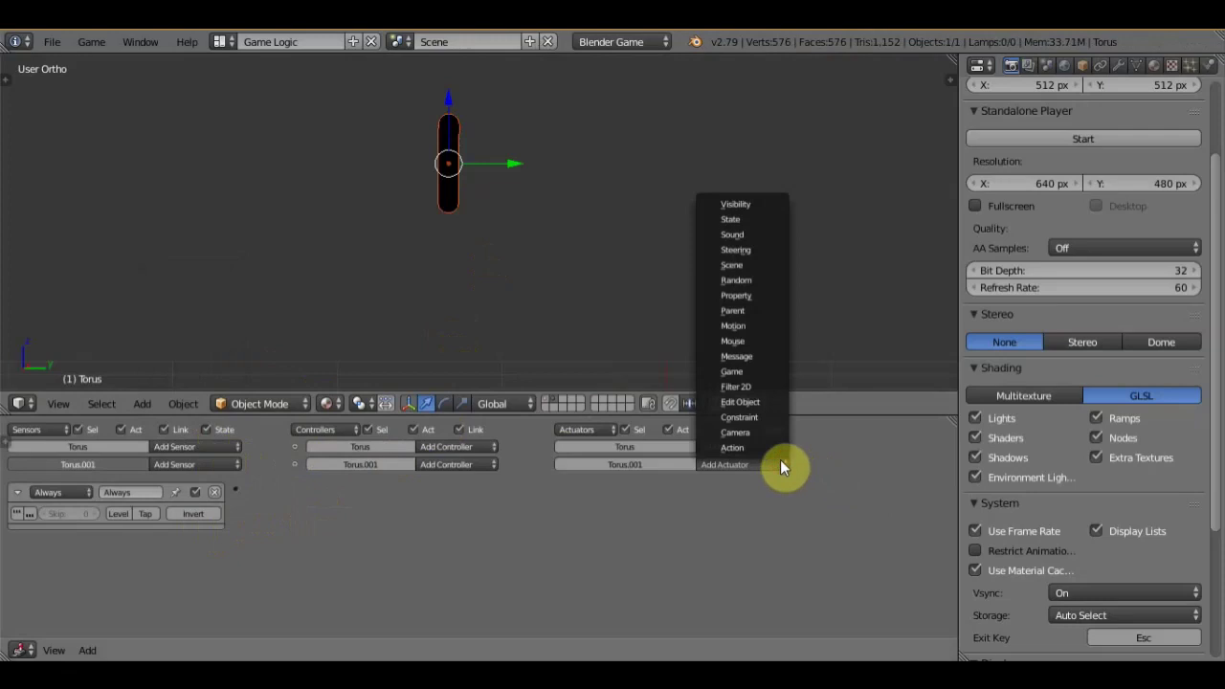
left_click(750, 330)
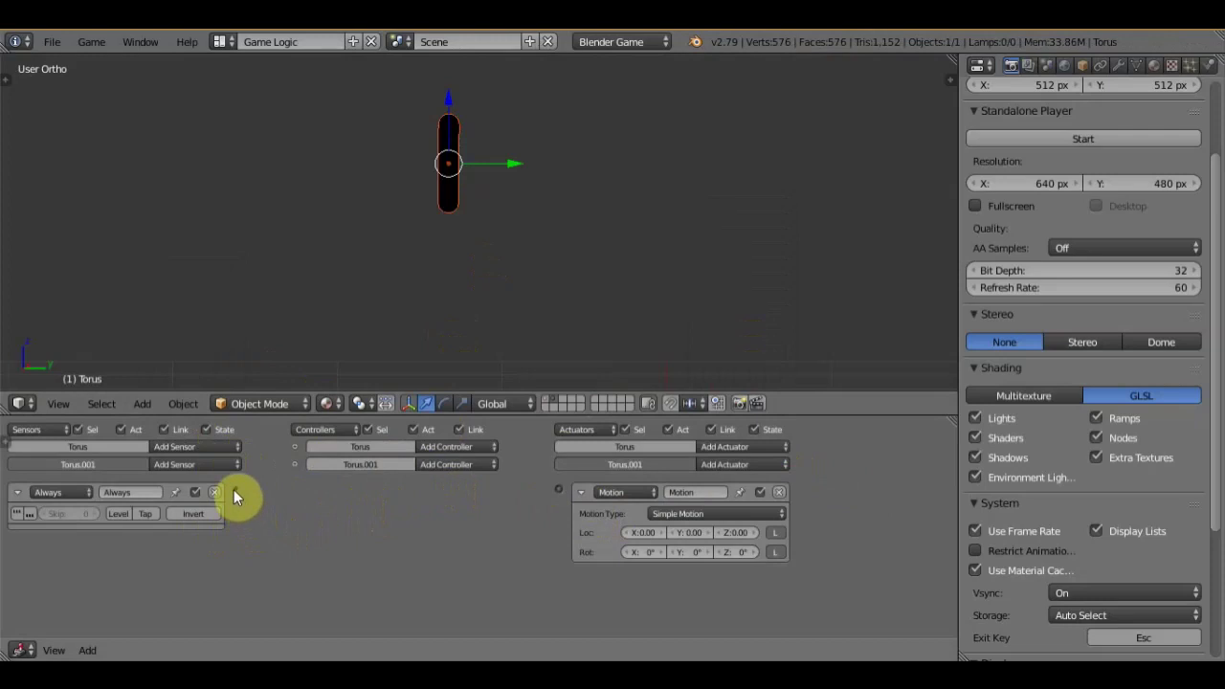
left_click_drag(236, 492, 562, 491)
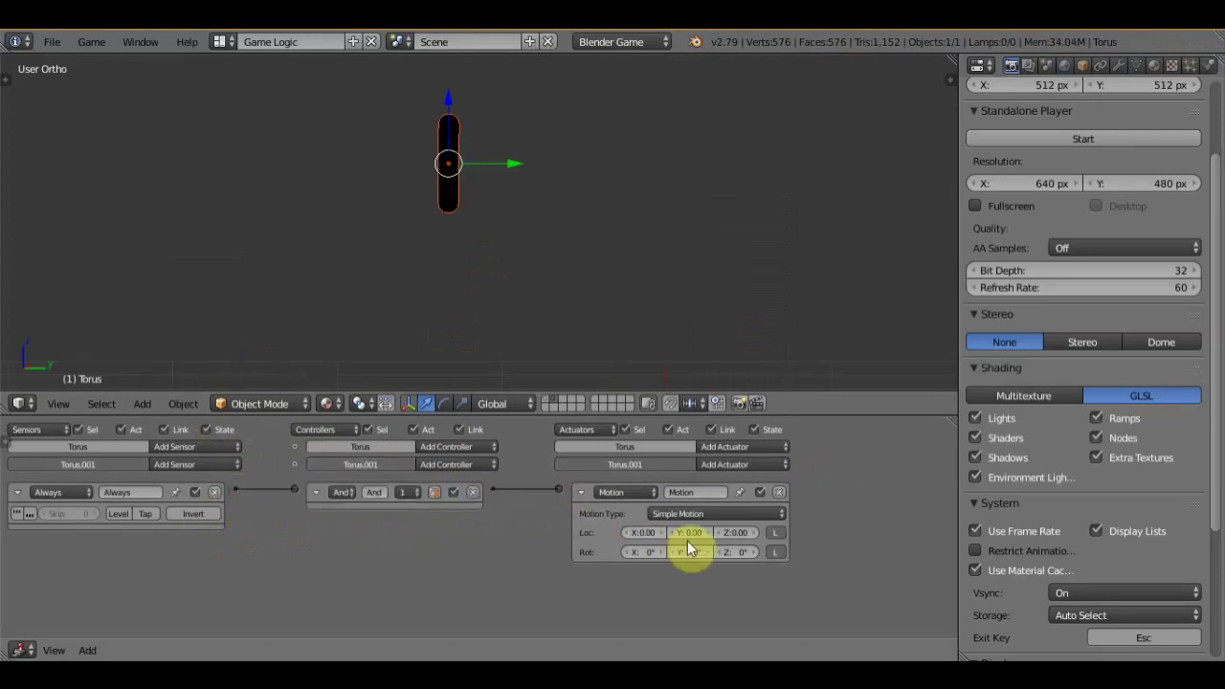
Back on the tank's layer, delete the original torus near the barrel
left_click(544, 400)
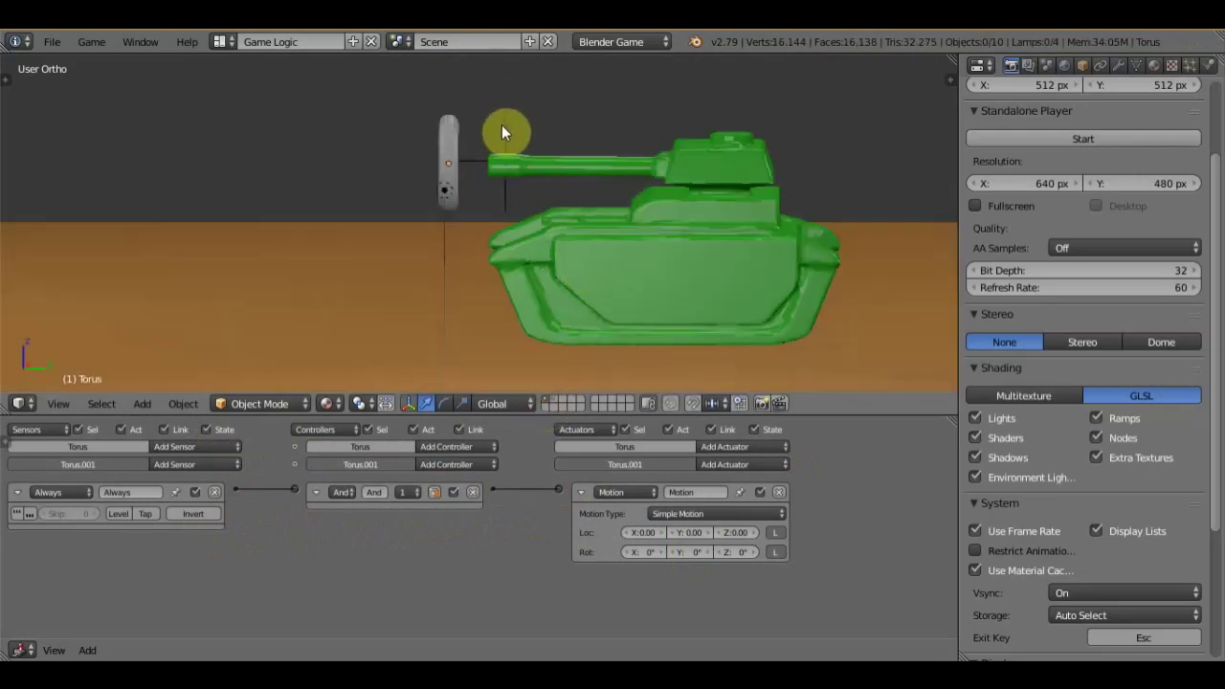
right_click(448, 148)
key("x")
left_click(448, 148)
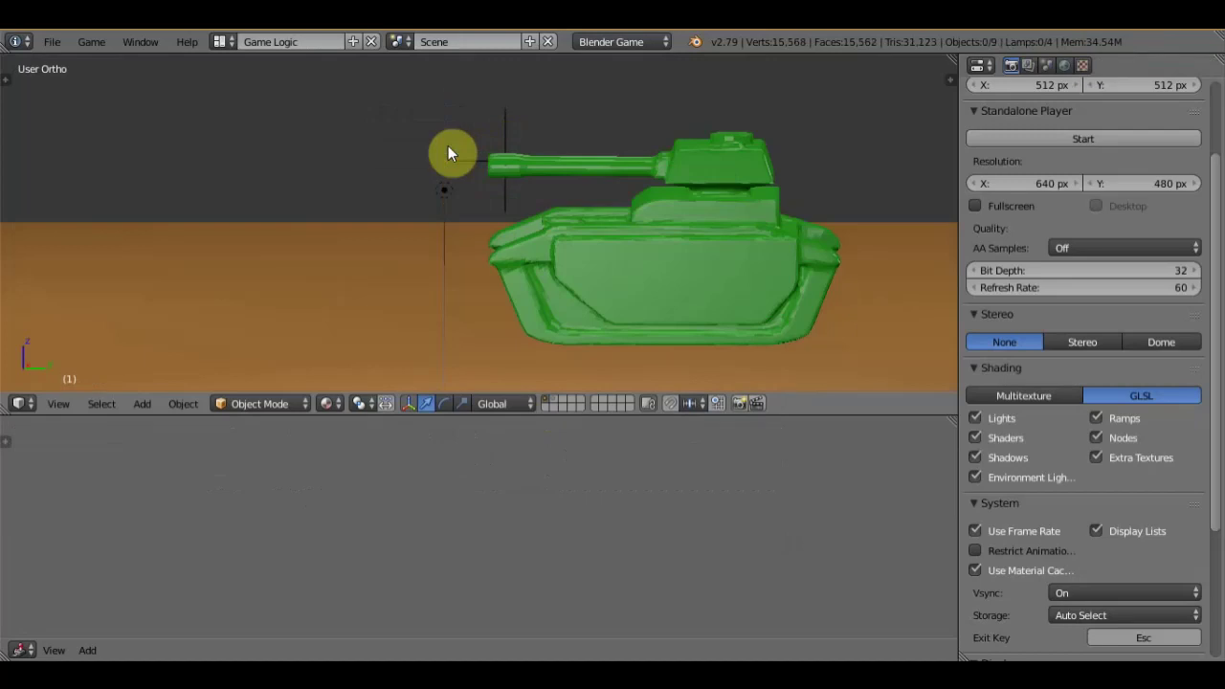
Give the barrel-tip Empty a Mouse sensor linked to an Edit Object actuator, removing a stray Motion actuator
right_click(504, 146)
left_click(234, 448)
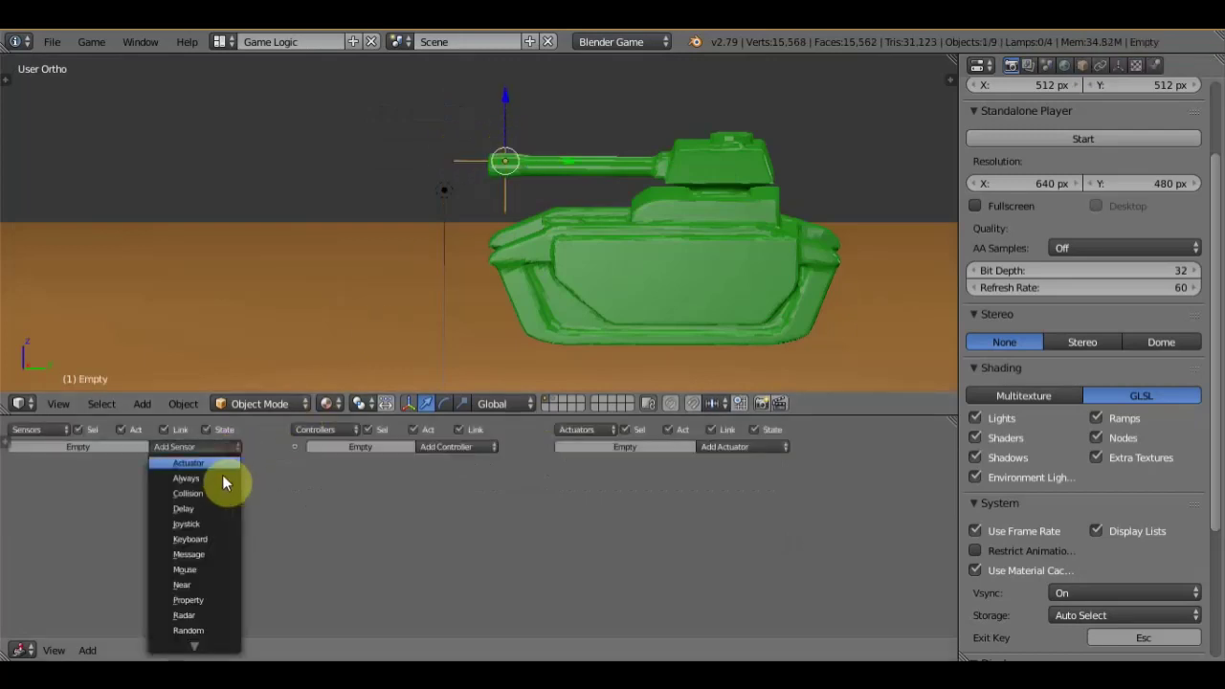
left_click(197, 571)
left_click(779, 448)
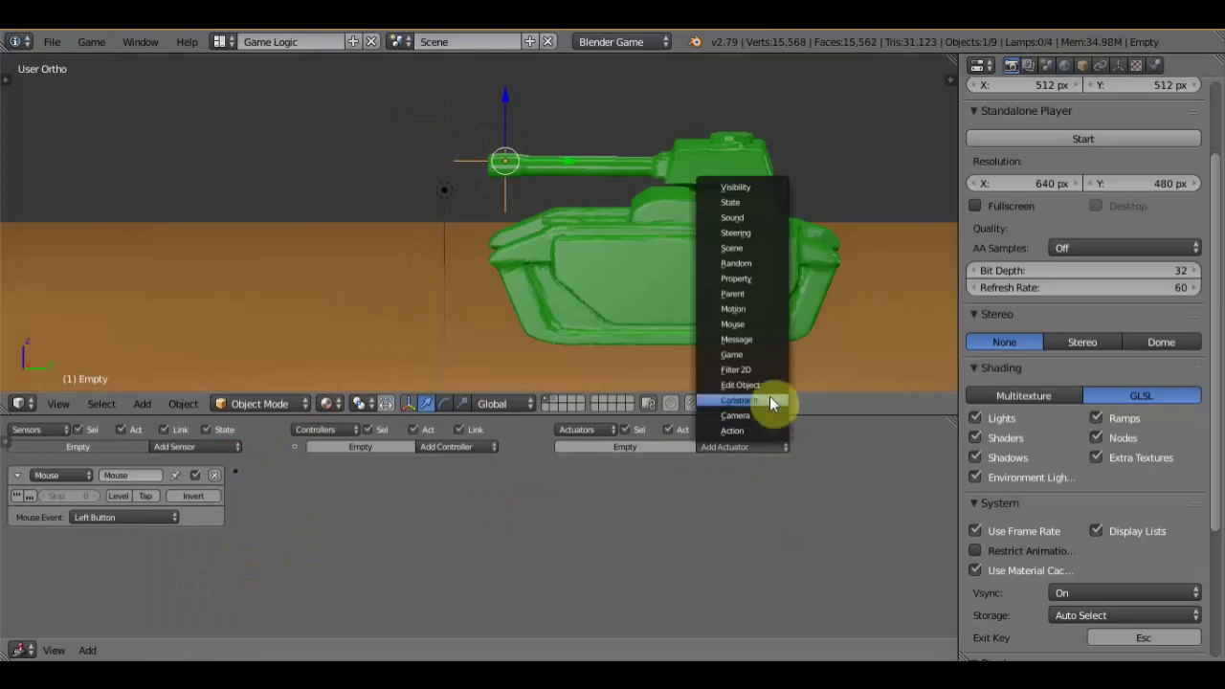
left_click(743, 309)
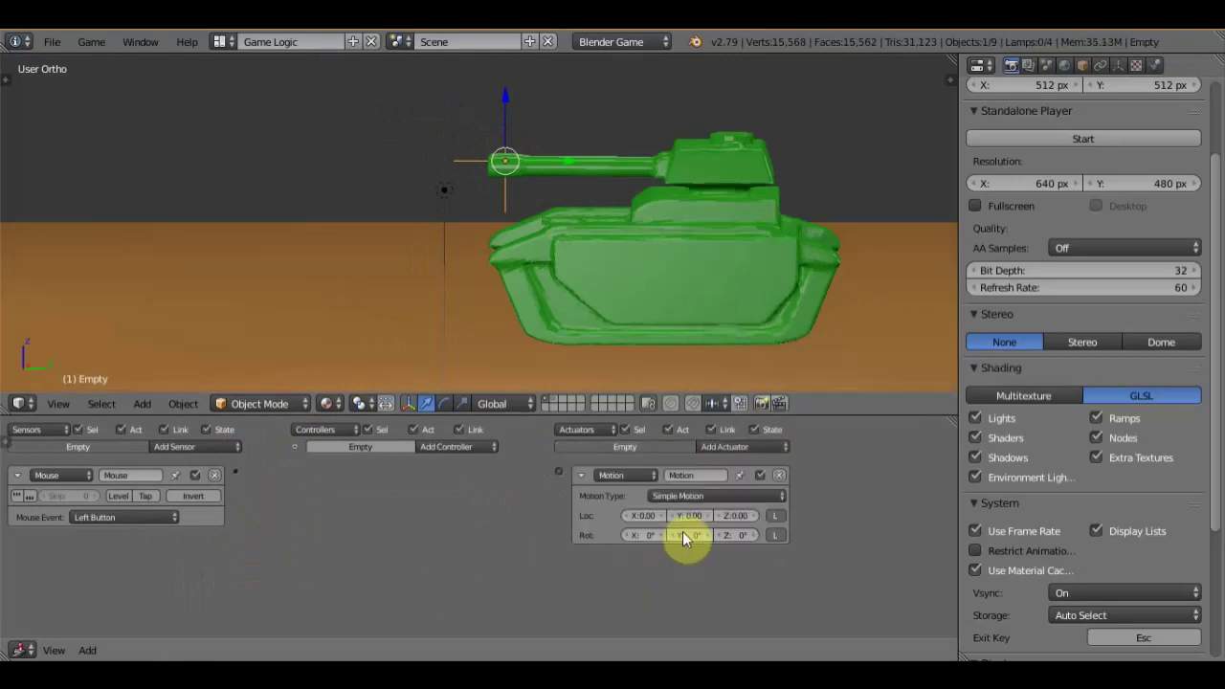
left_click(780, 476)
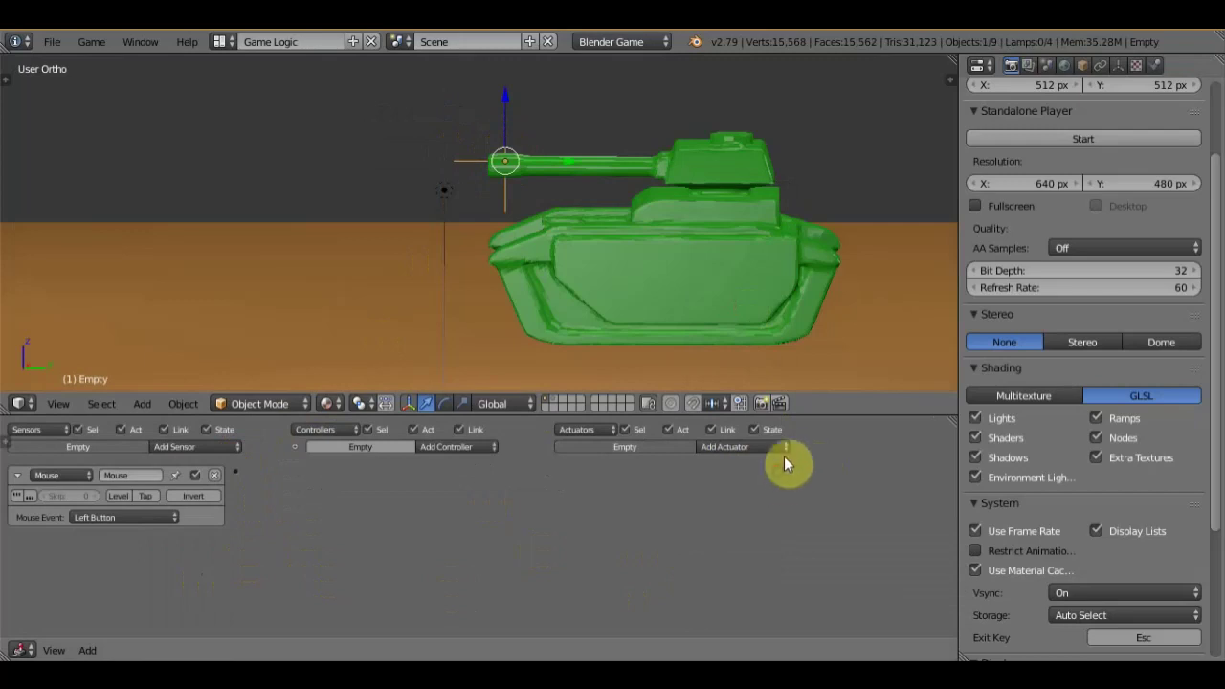
left_click(787, 447)
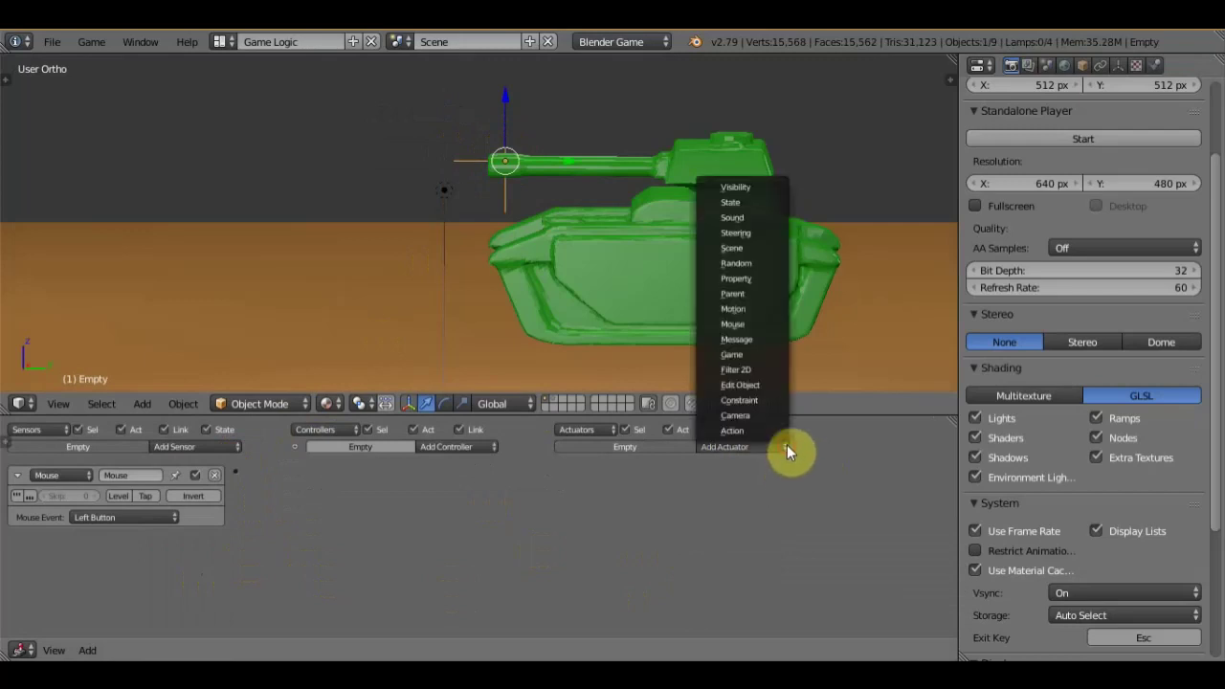
left_click(751, 384)
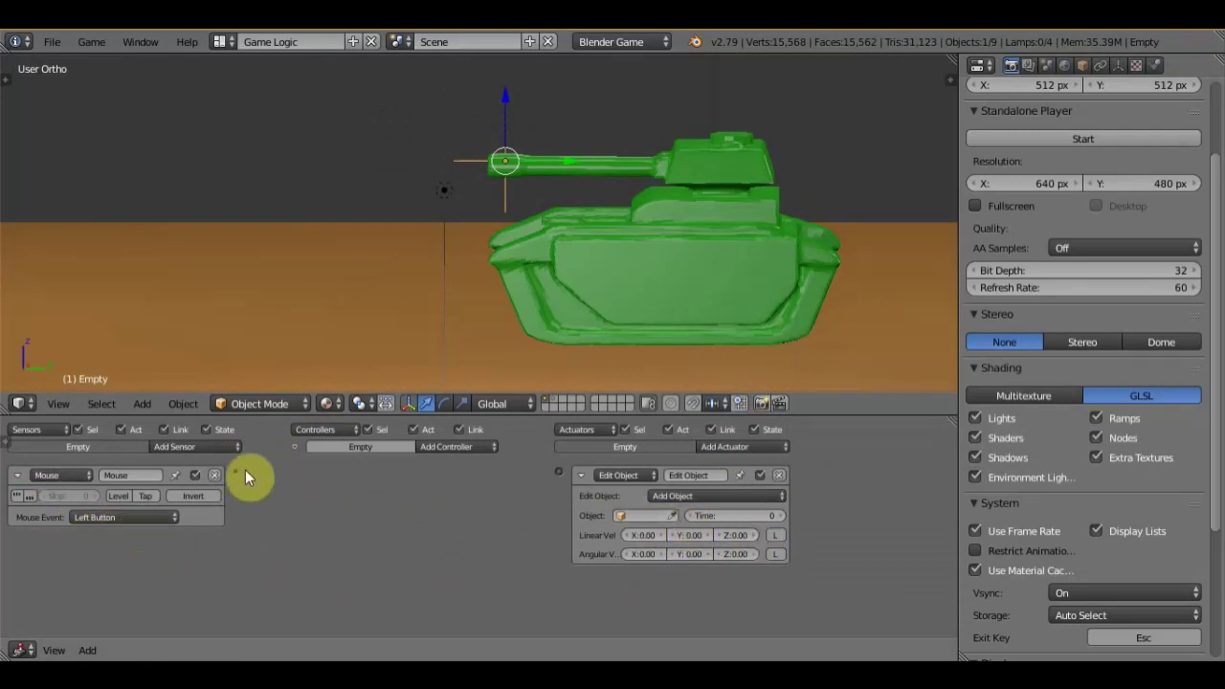
left_click_drag(235, 472, 567, 483)
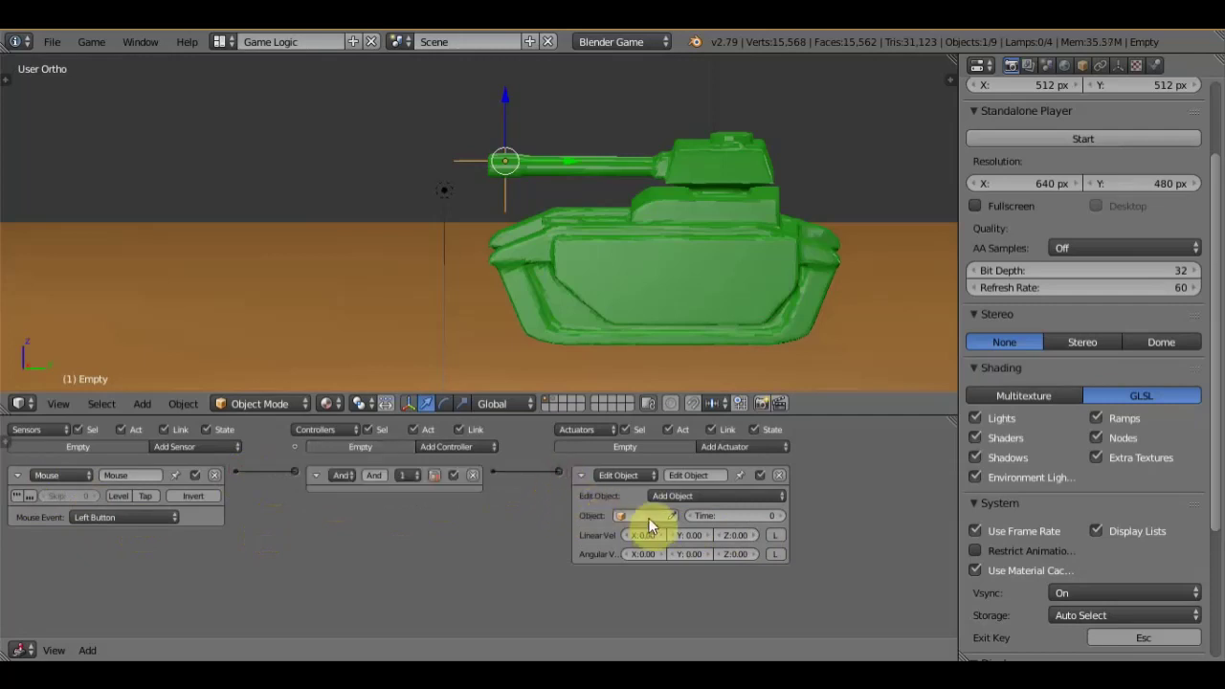
Choose Torus.001 as the object the Add Object actuator spawns
left_click(645, 516)
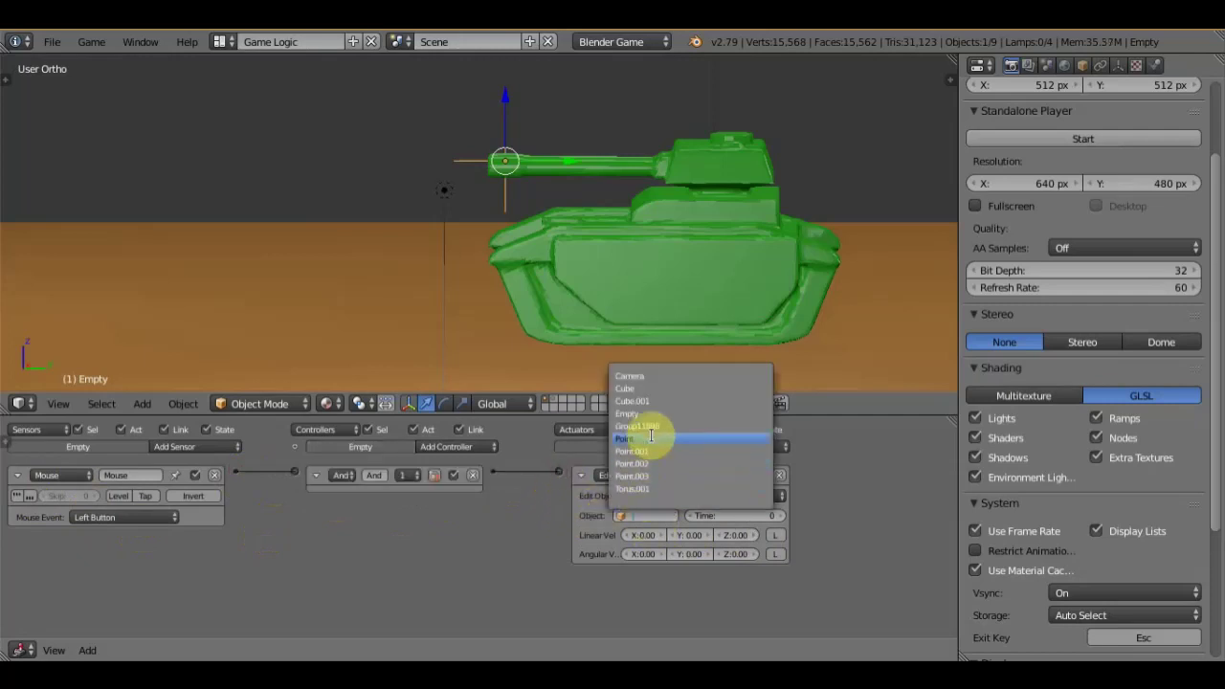
left_click(646, 489)
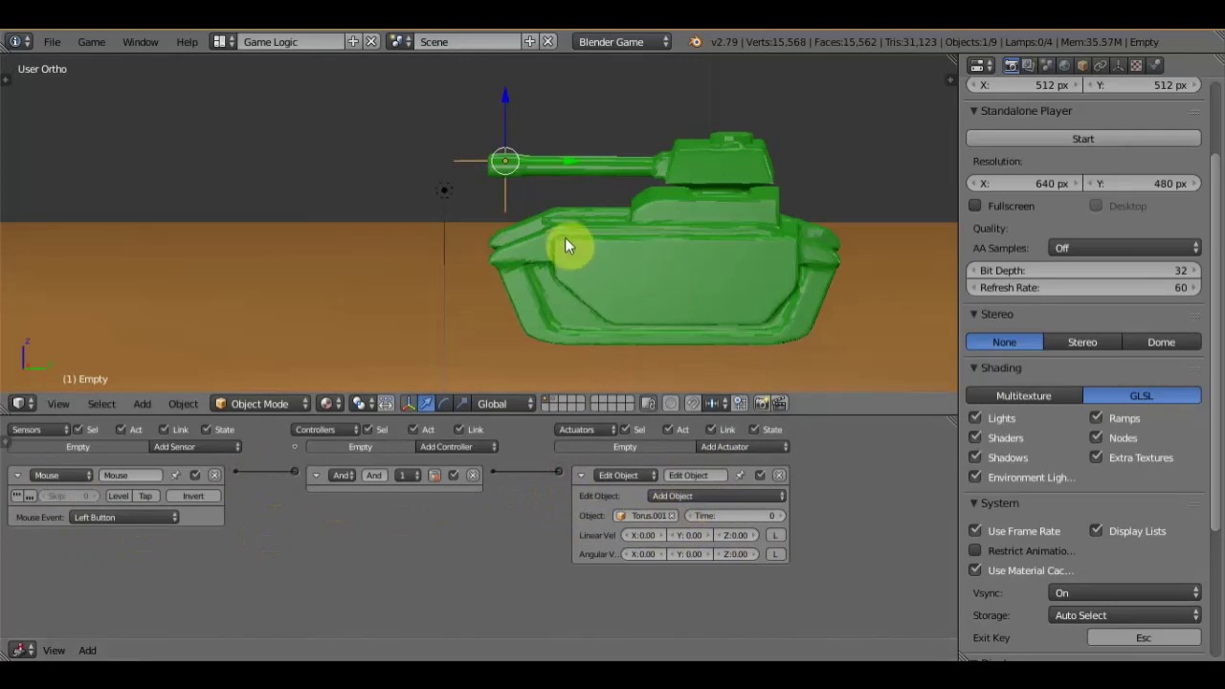
right_click(704, 196, "shift")
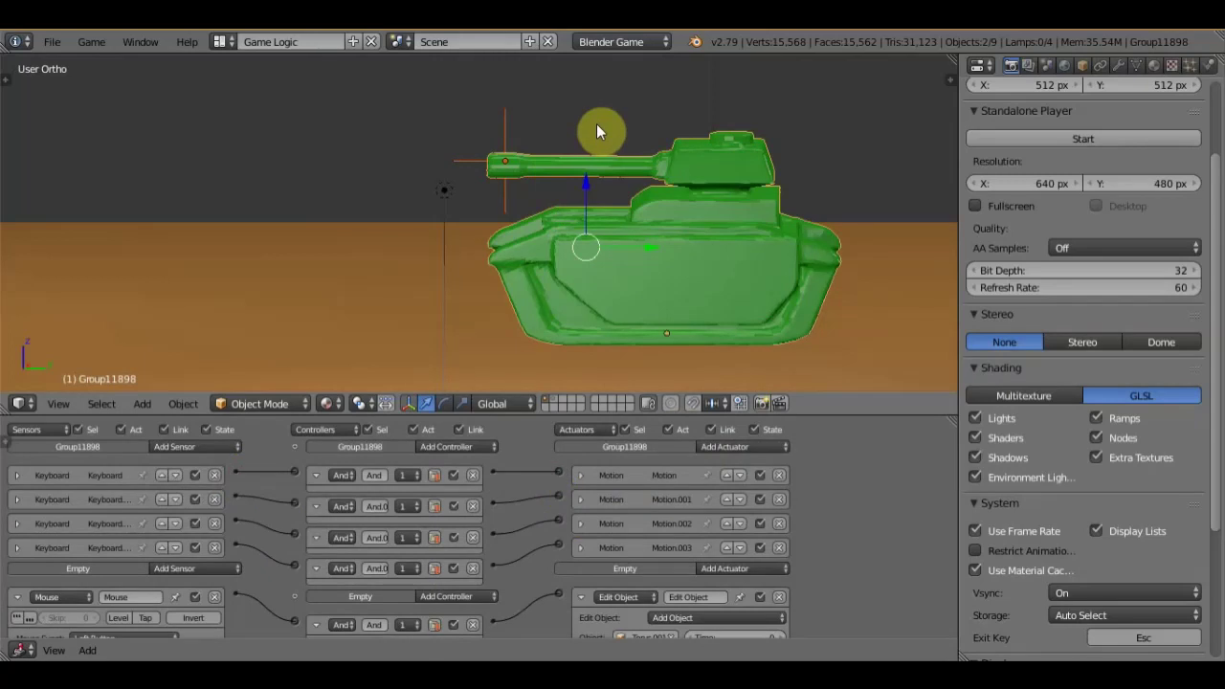
key("ctrl+p")
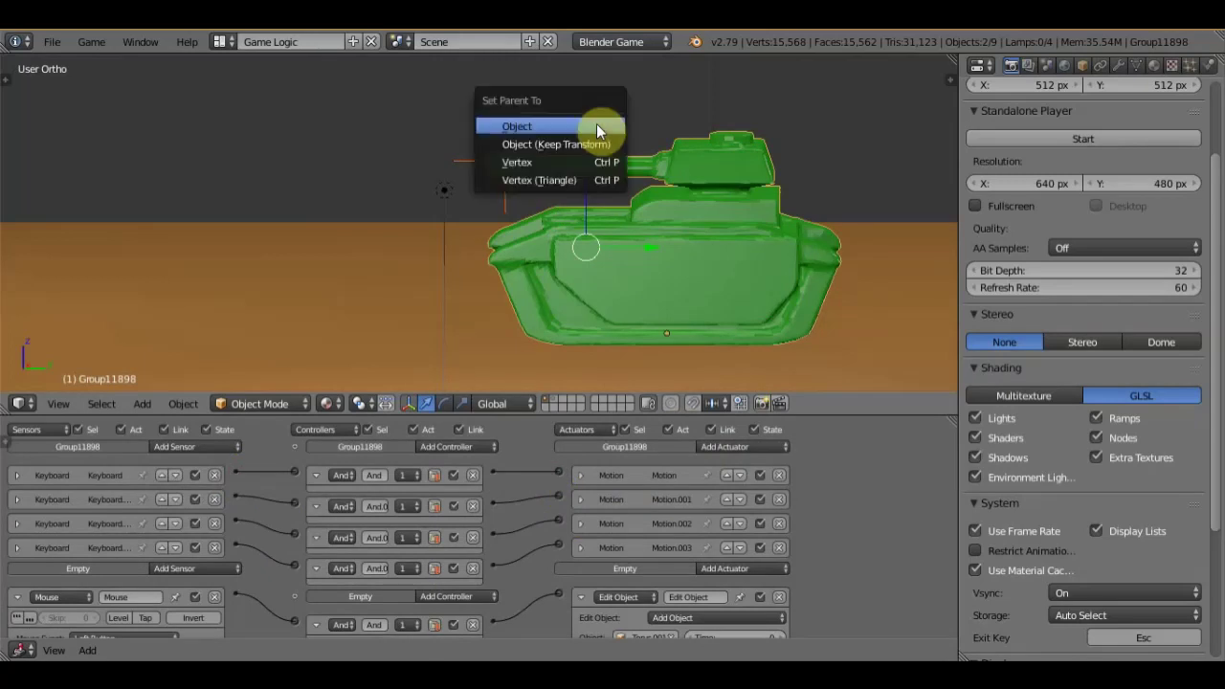
left_click(595, 124)
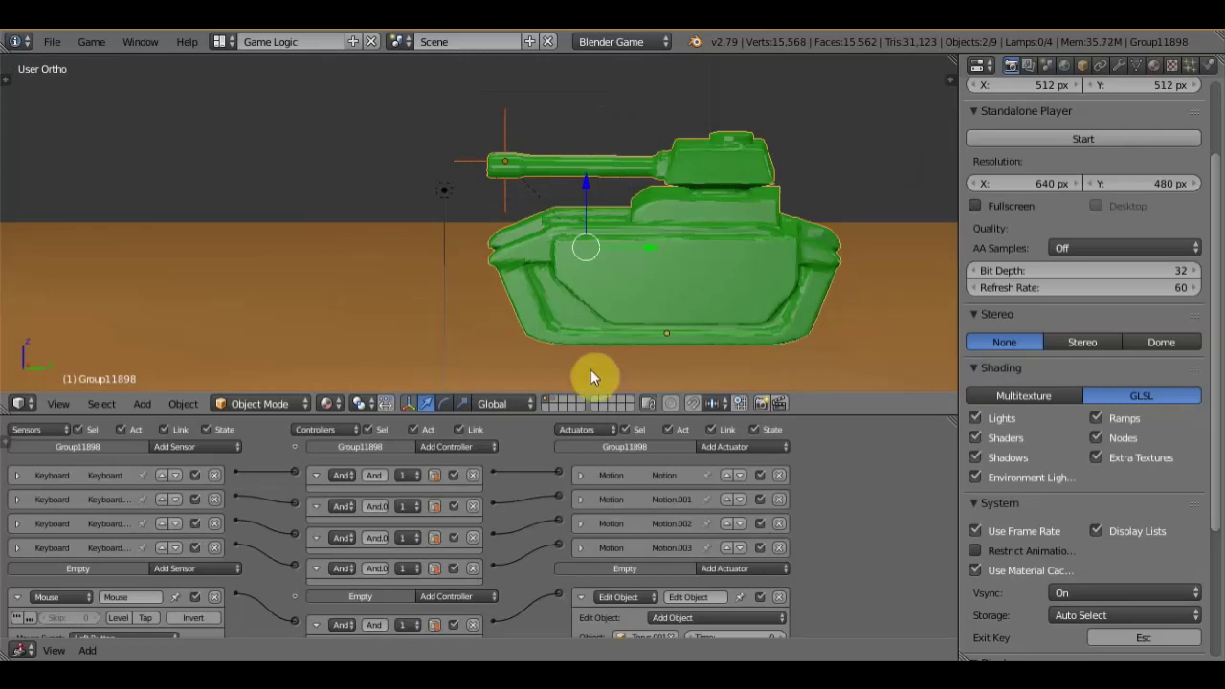
scroll(591, 372, "down", 2)
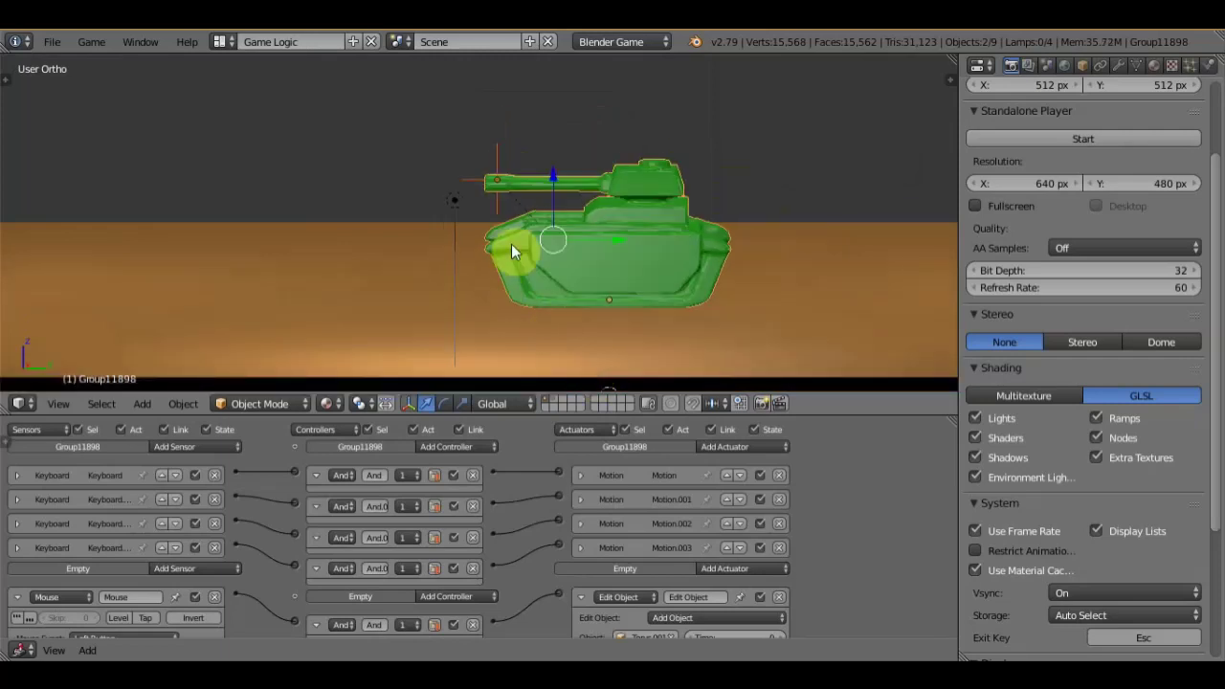
key("p")
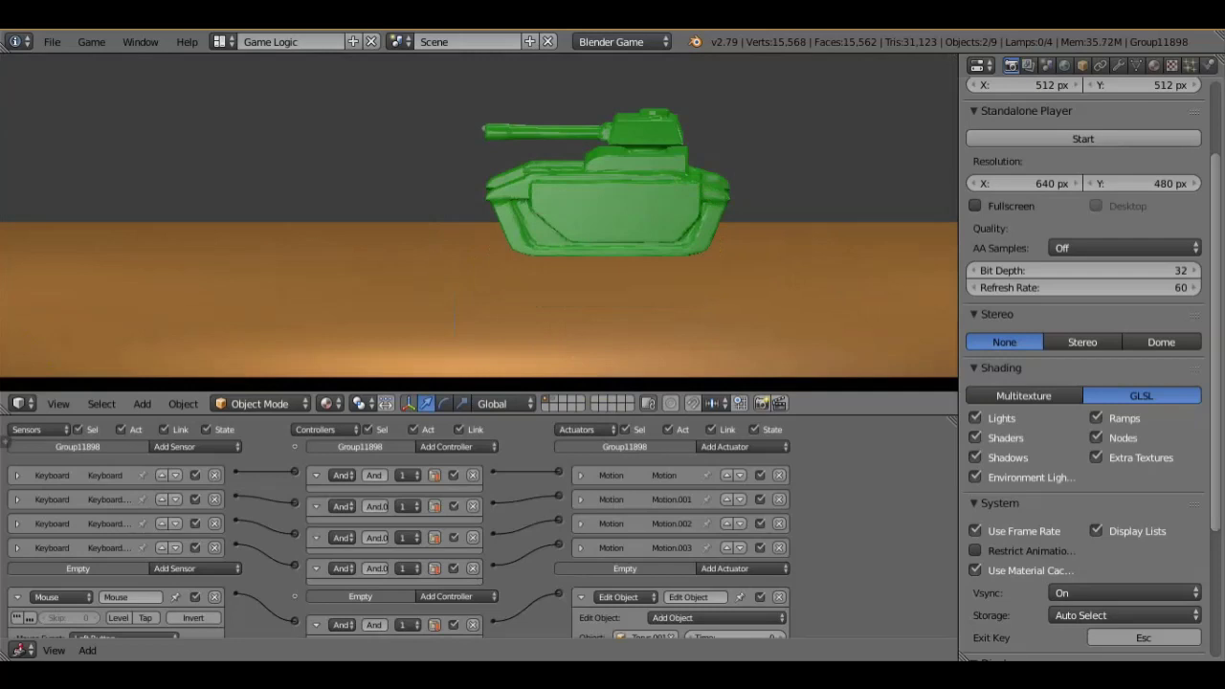
key("Escape")
scroll(564, 222, "up", 4)
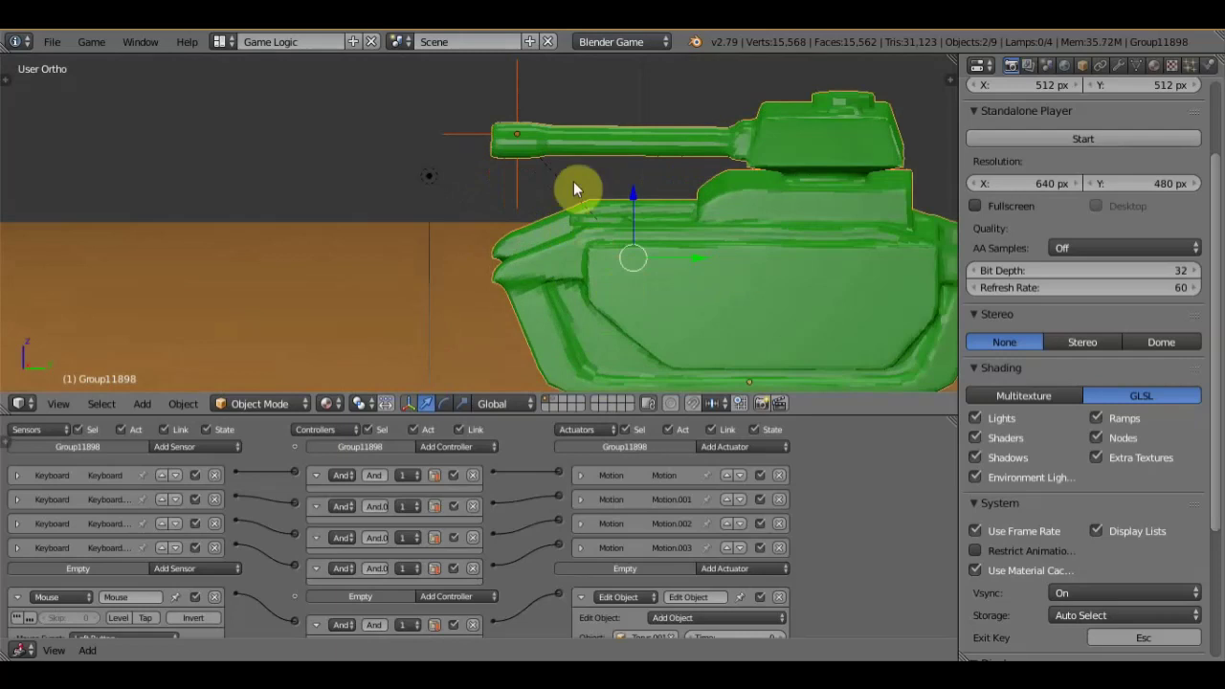
Set Torus.001's Motion actuator Loc Y to -0.60, then return to the tank's layer
left_click(554, 399)
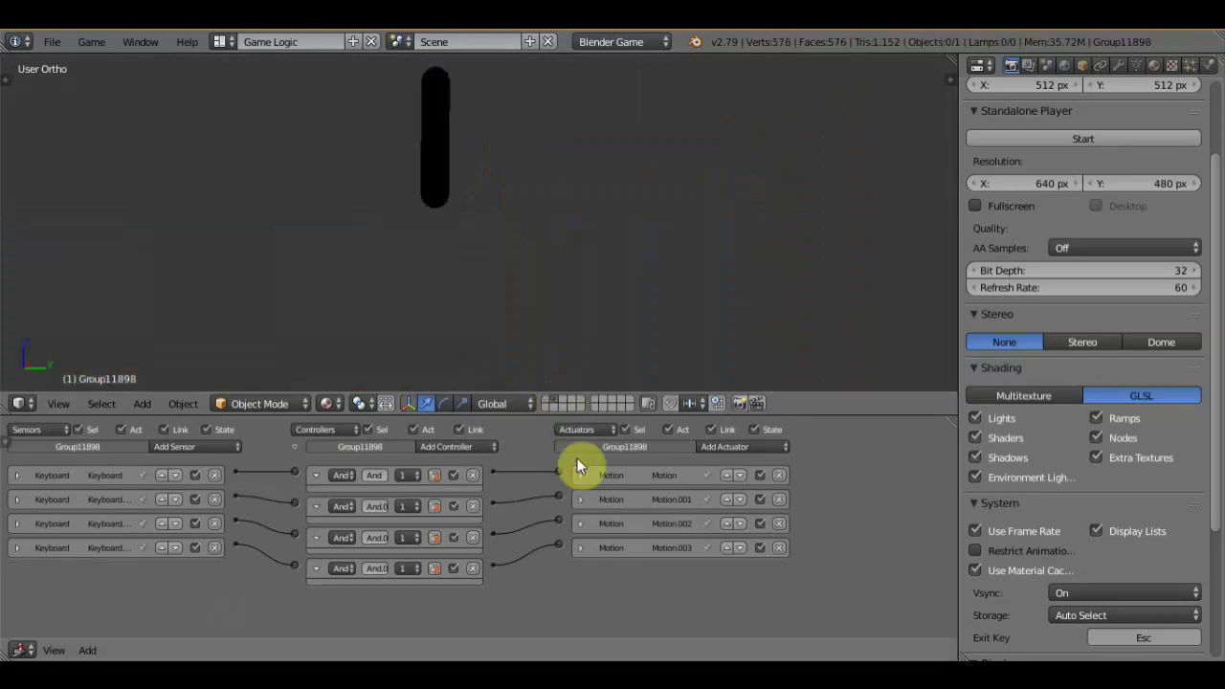
right_click(433, 167)
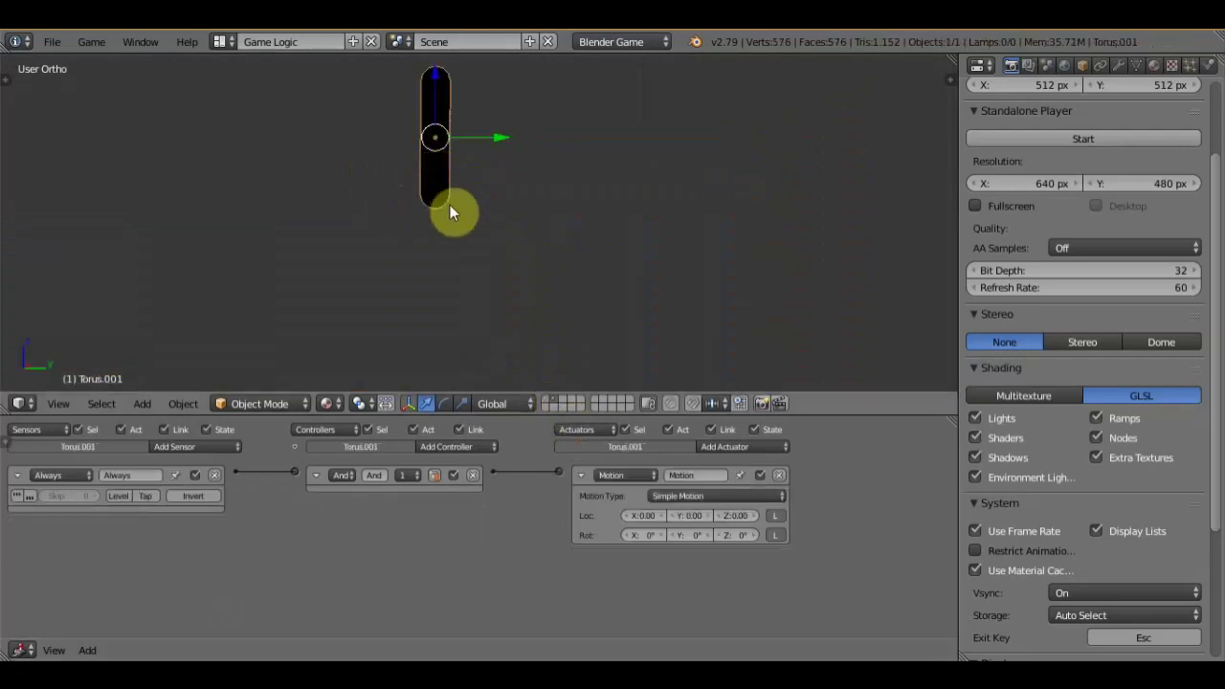
left_click(672, 514)
left_click(672, 514)
left_click(672, 515)
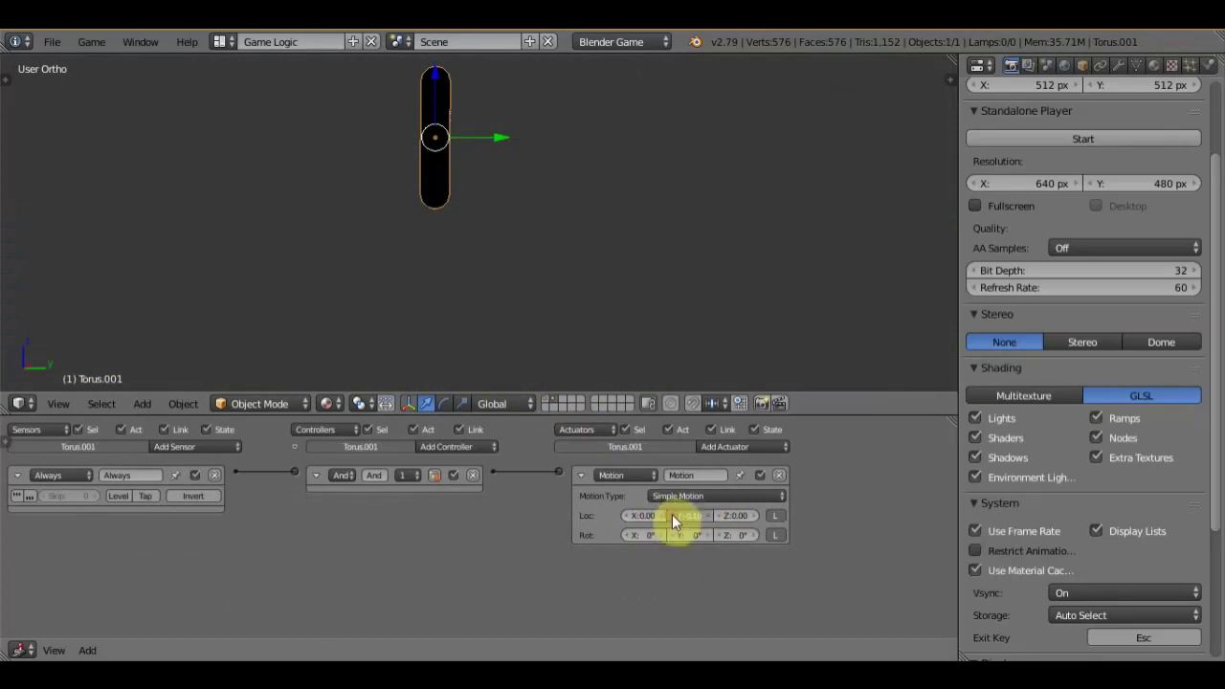
left_click(672, 514)
left_click(669, 516)
left_click(546, 400)
Test-play the tank scene in the game engine, then stop and return to the editor
scroll(543, 244, "down", 2)
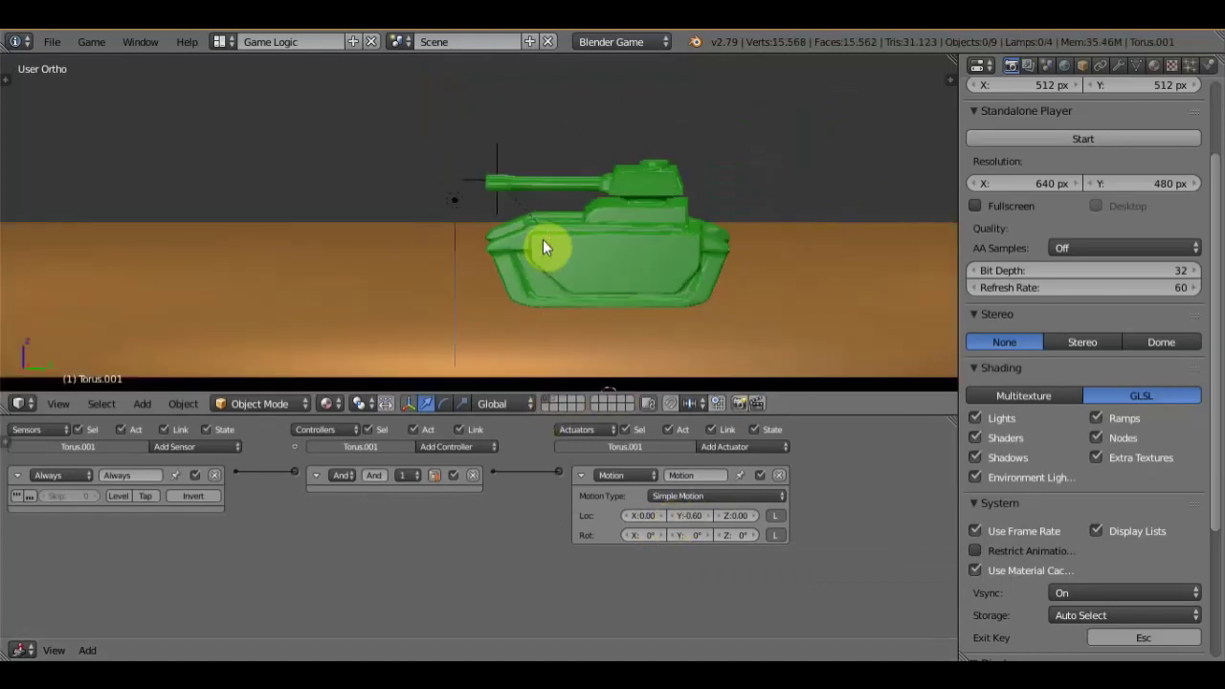
key("p")
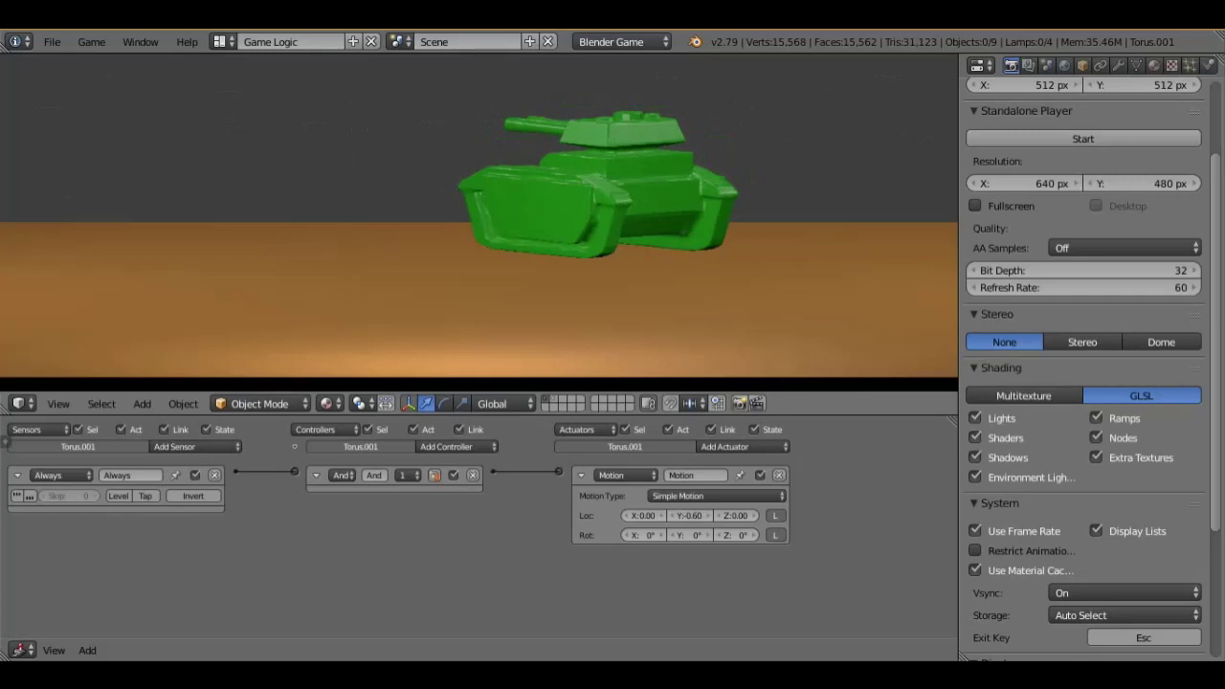
key("Escape")
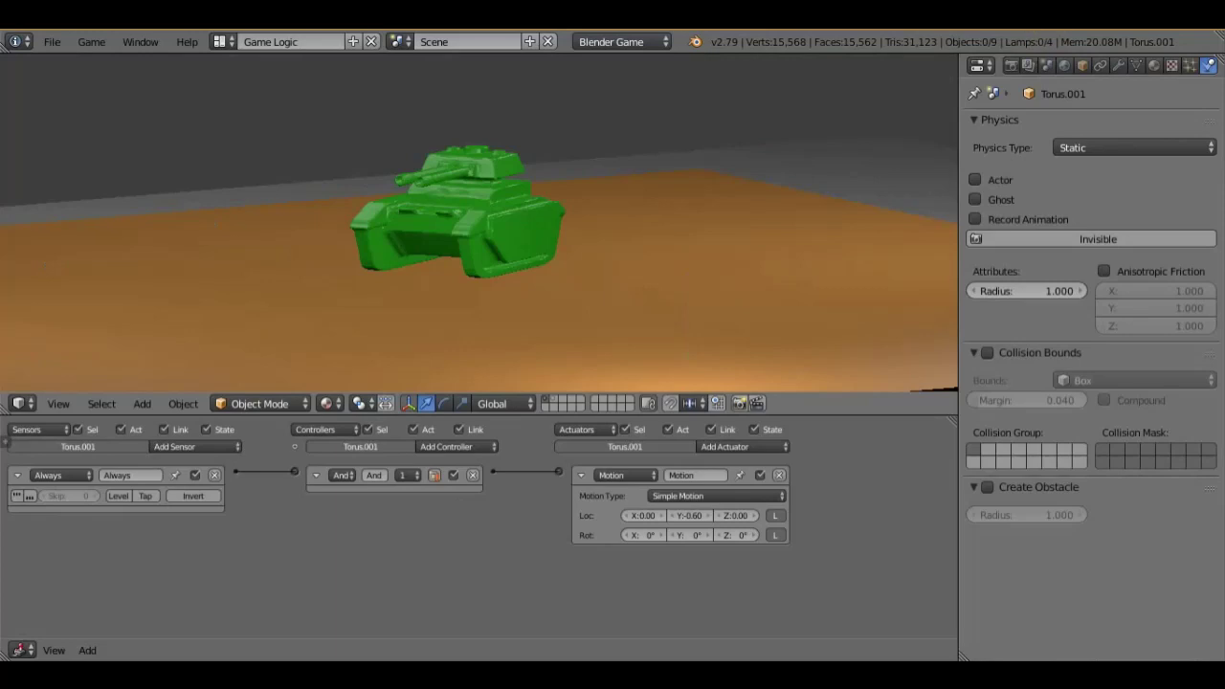
key("Escape")
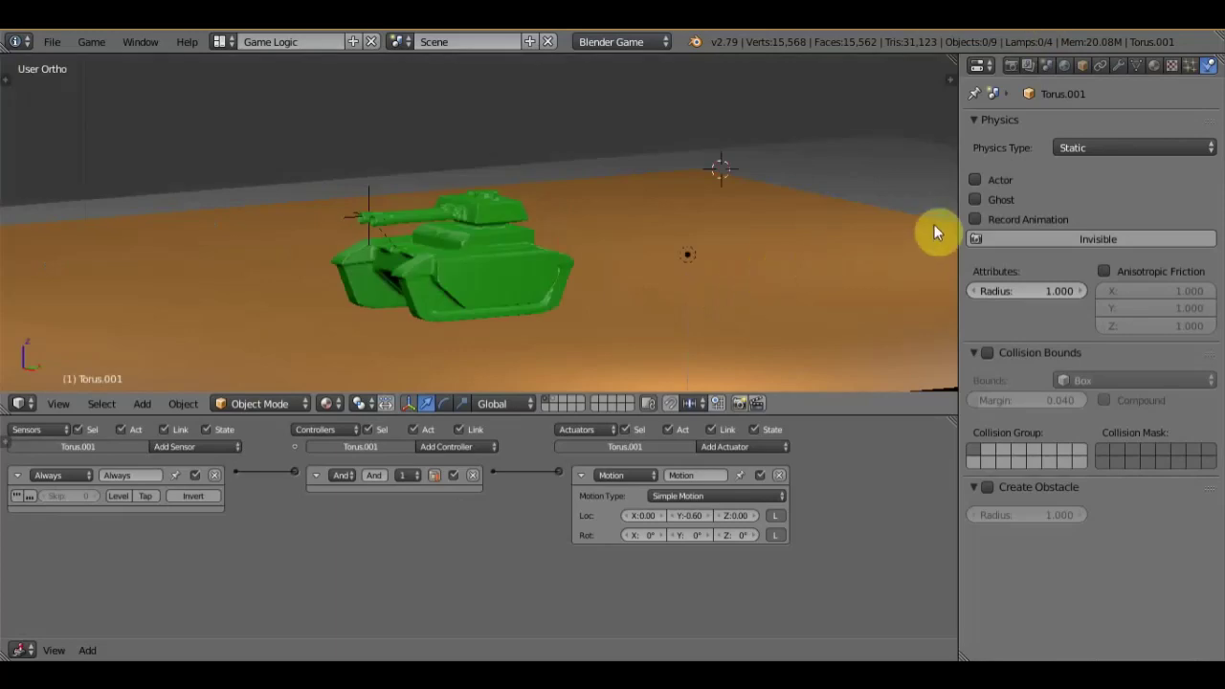
Change Torus.001's physics type from Static to Sensor, then return to the tank's layer and start the game
left_click(553, 400)
right_click(347, 234)
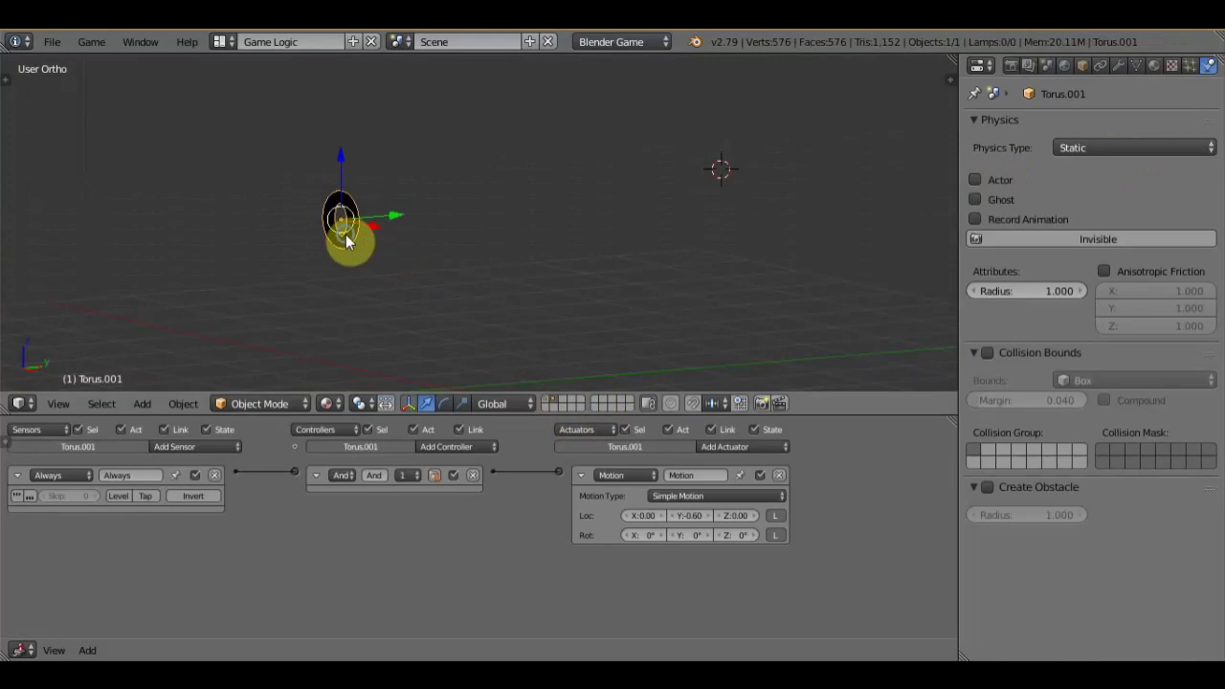
left_click(1147, 149)
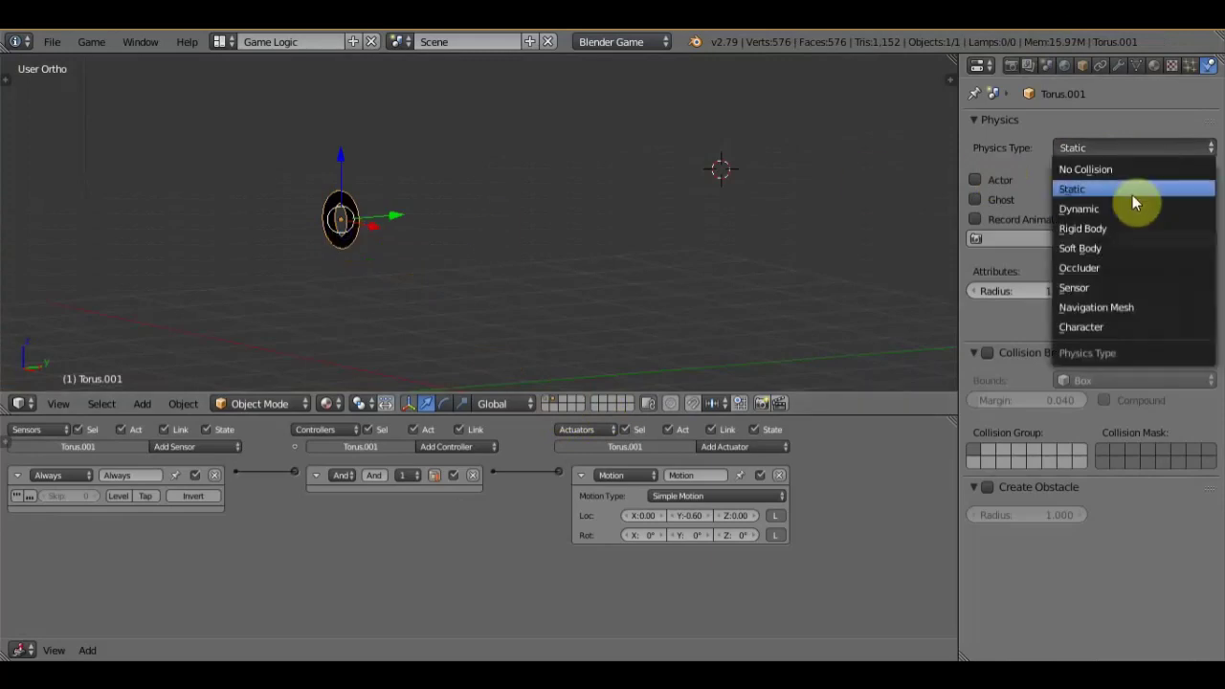
left_click(1107, 289)
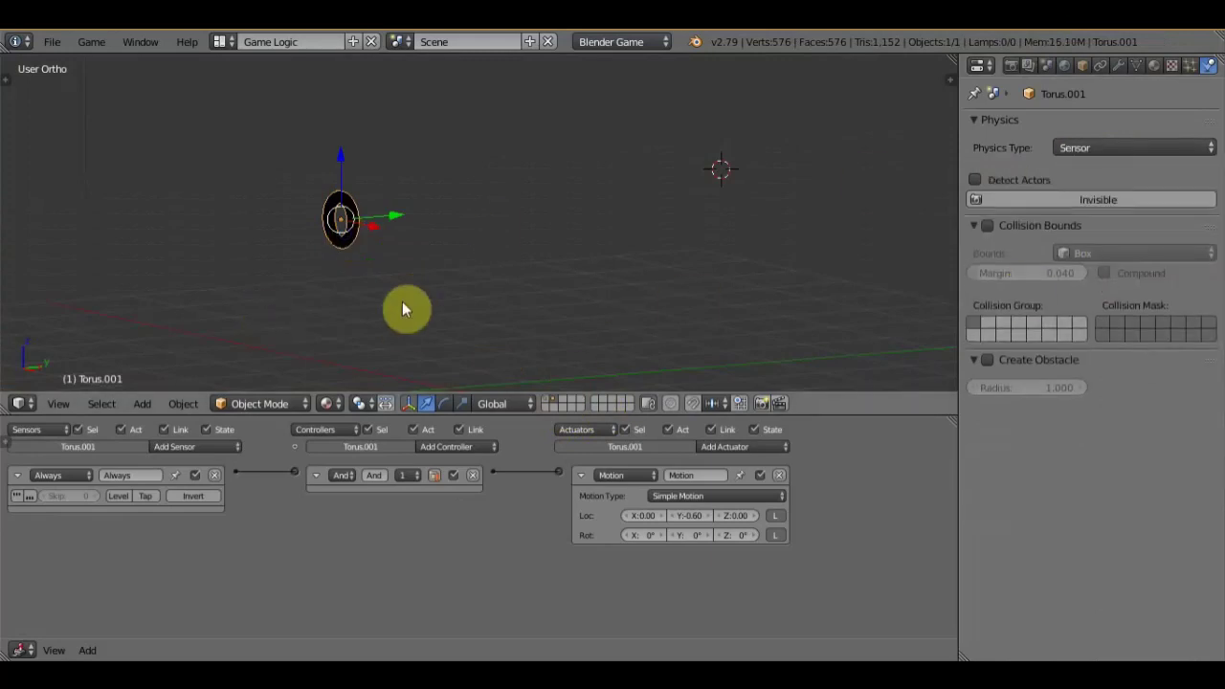
left_click(547, 401)
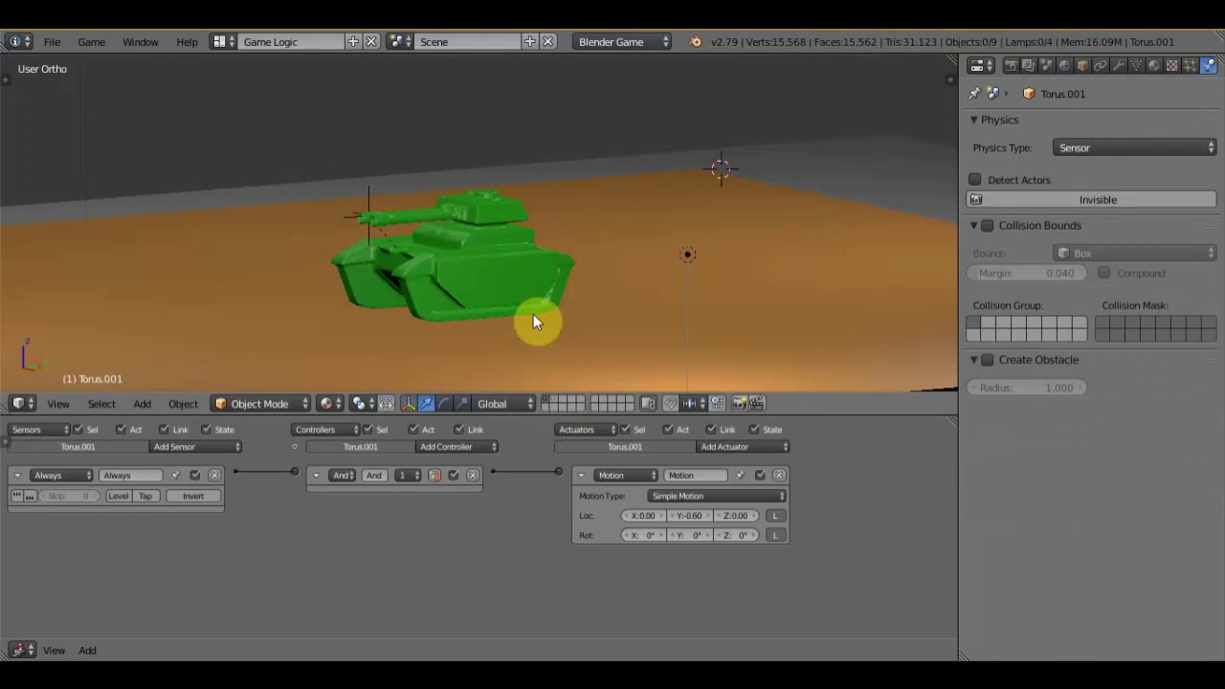
key("p")
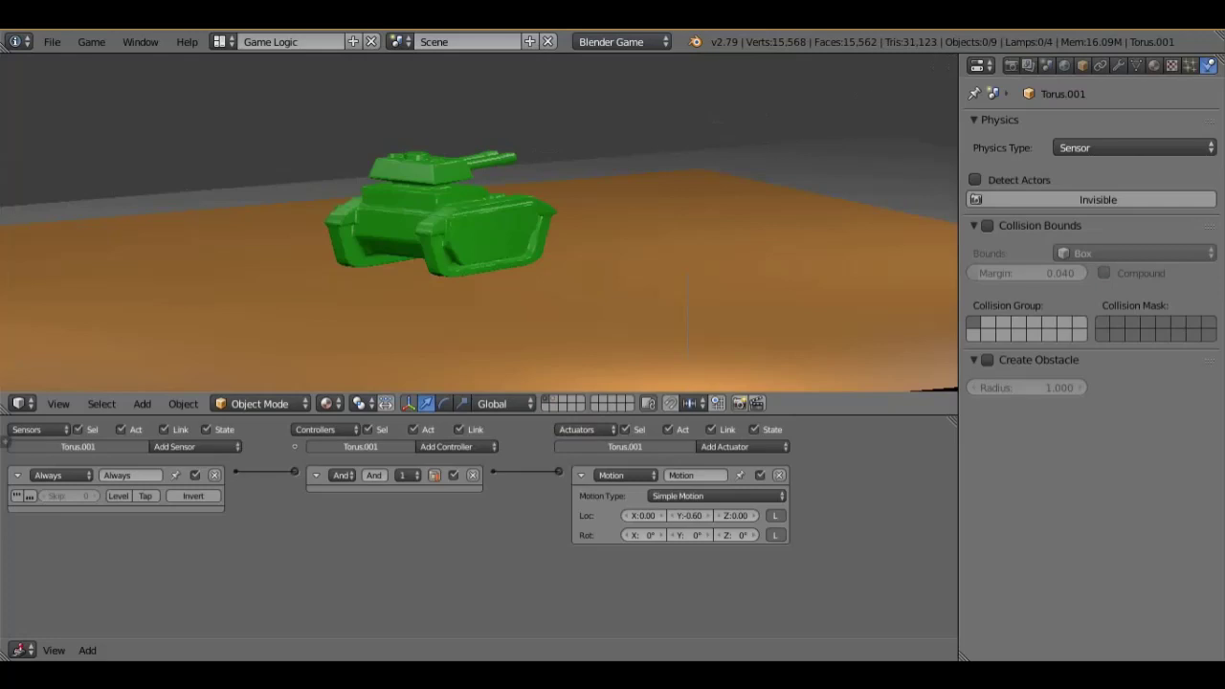
Stop the game, zoom in and orbit to see the twin barrels, then run it again
key("Escape")
scroll(586, 261, "up", 3)
scroll(591, 264, "up", 2)
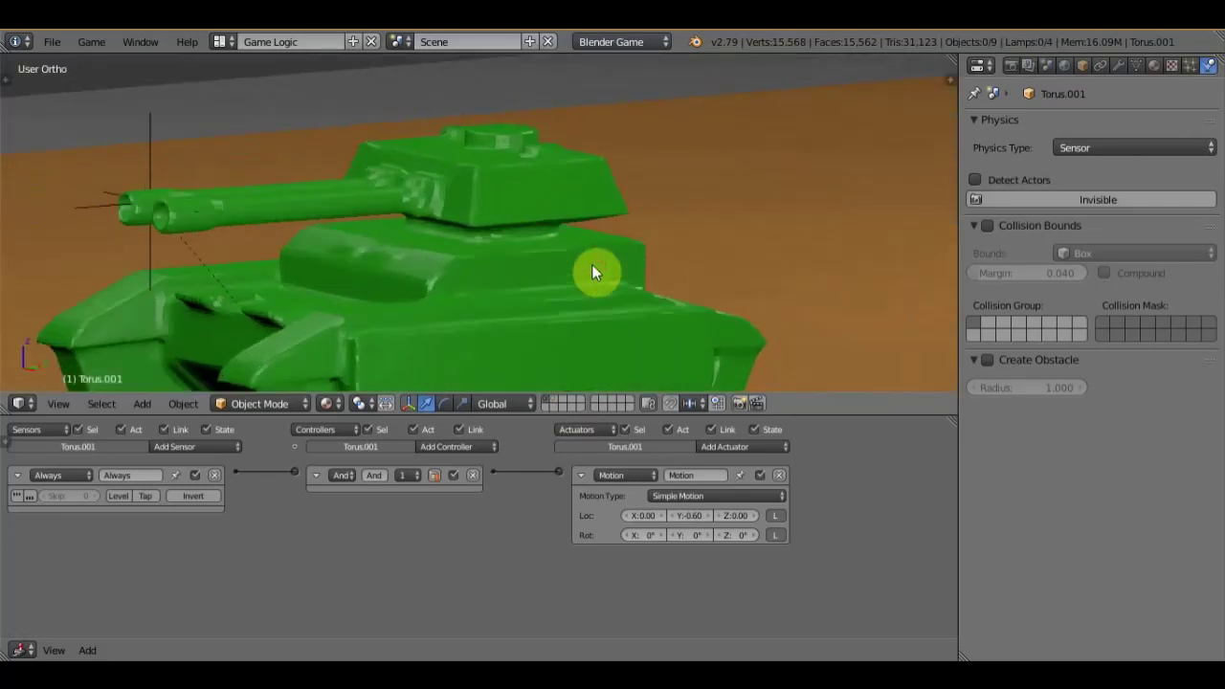
scroll(592, 264, "up", 3)
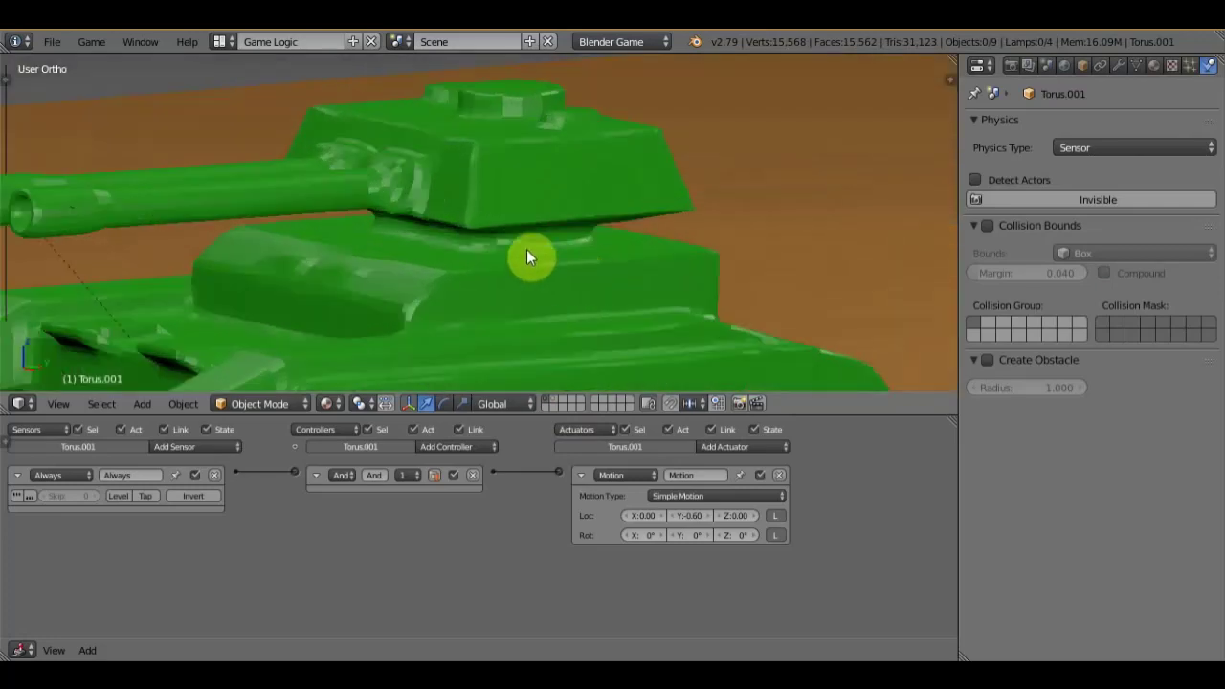
mouse_move(540, 254)
middle_mouse_down()
mouse_move(779, 197)
mouse_move(925, 186)
mouse_move(897, 188)
middle_mouse_up()
key("p")
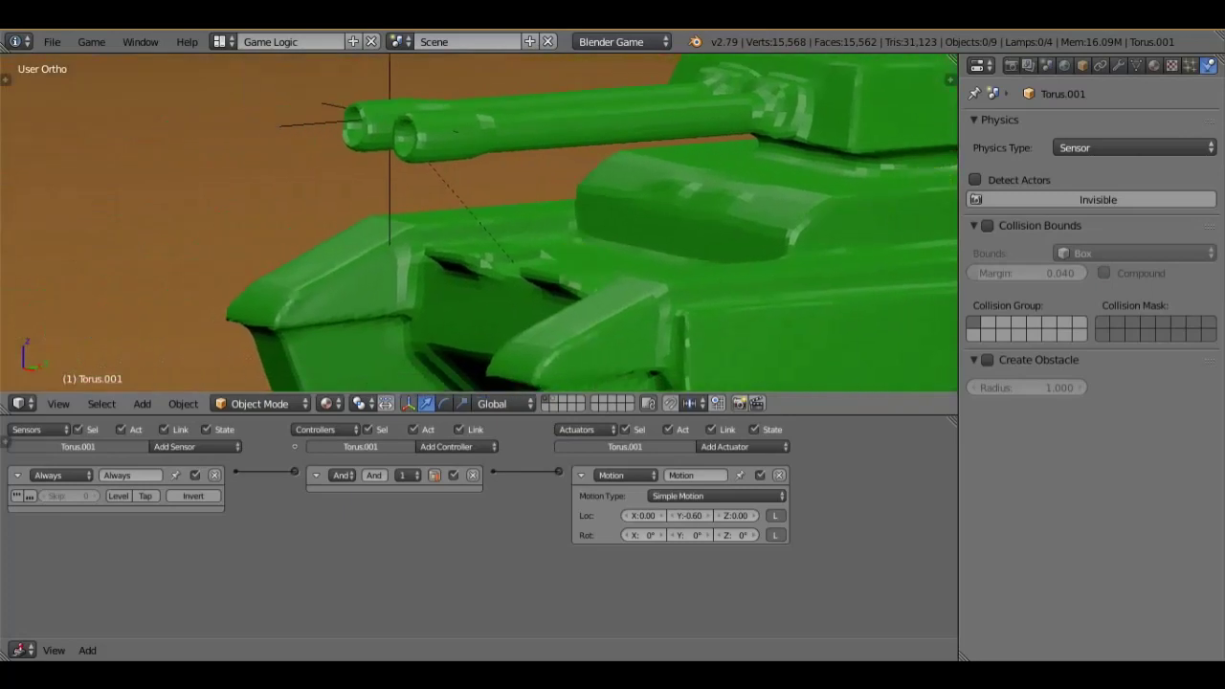
Zoom out and pan so the tank sits lower, rerunning the game to test the Sensor torus
key("Escape")
scroll(575, 251, "down", 2)
scroll(575, 251, "down", 2)
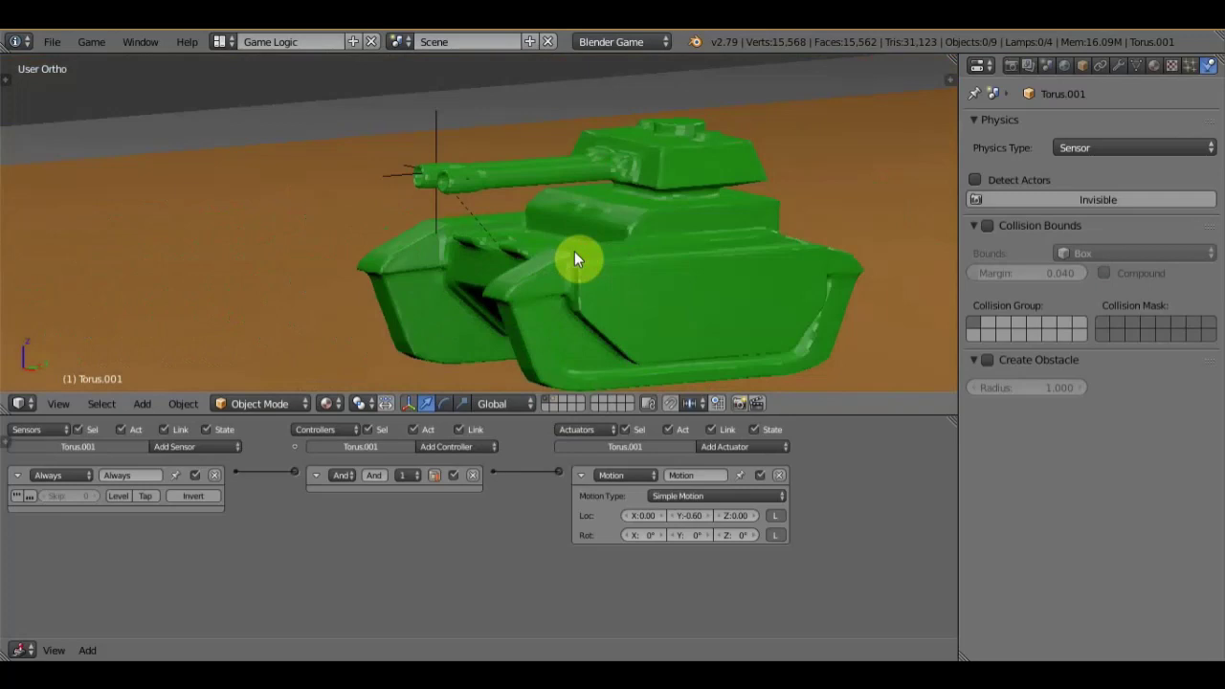
key("p")
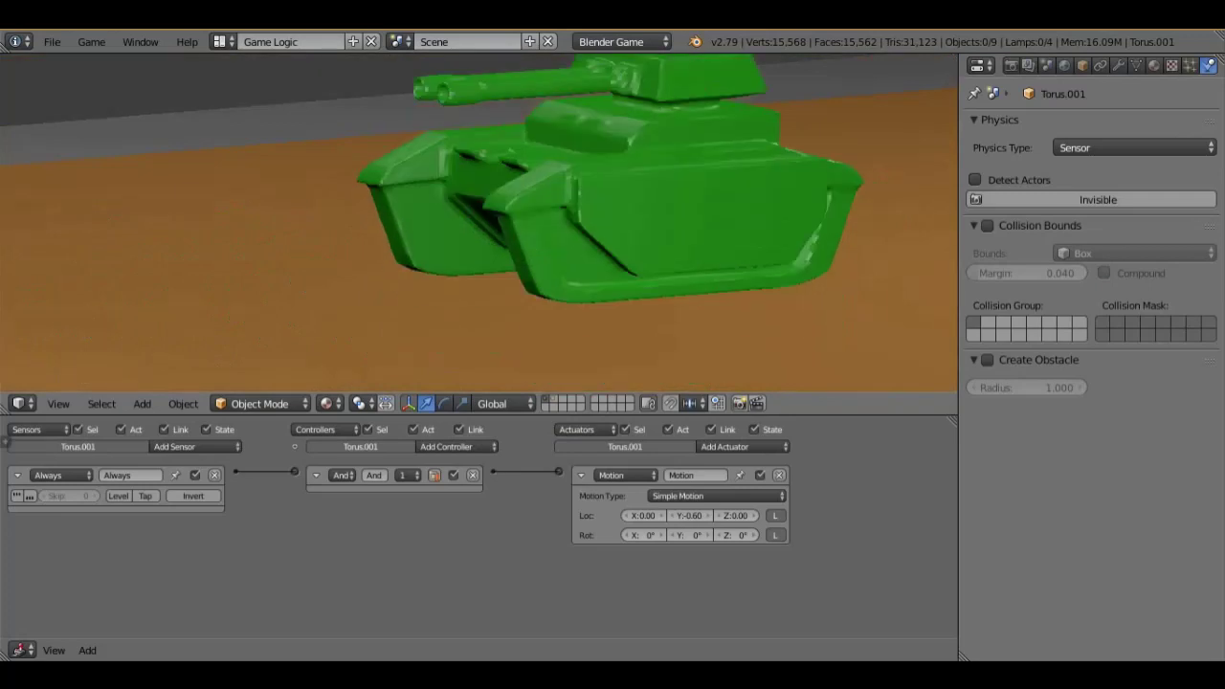
key("Escape")
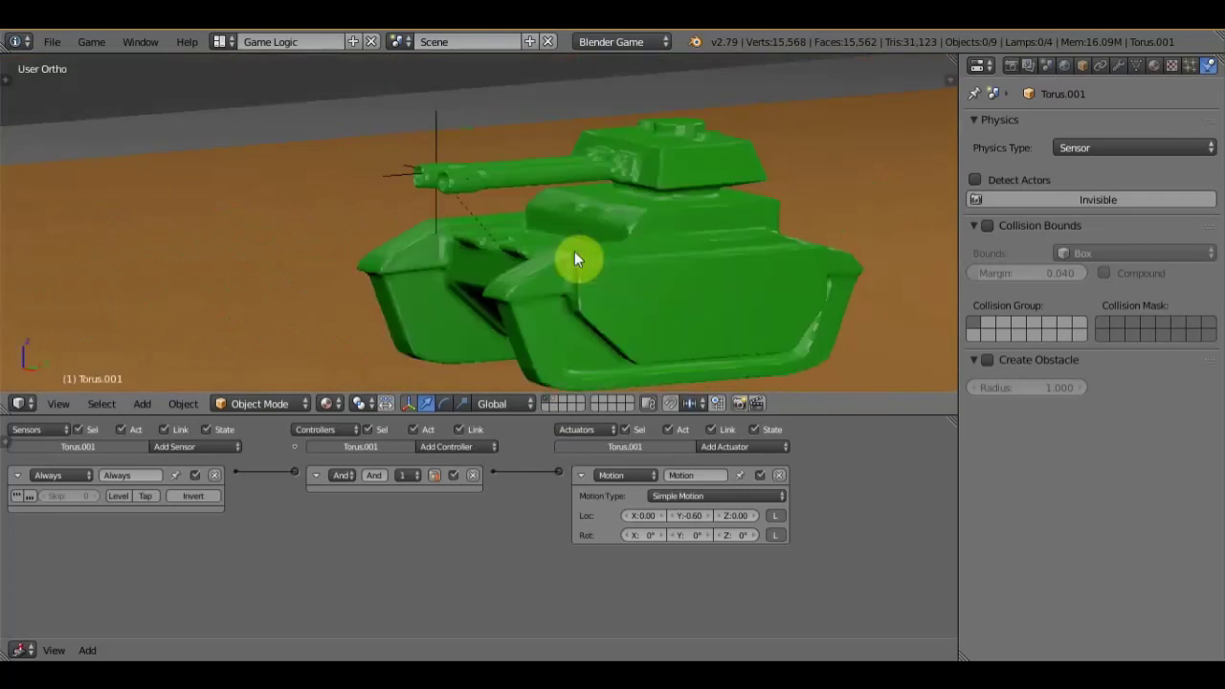
middle_click_drag(575, 251, 587, 287, "shift")
key("p")
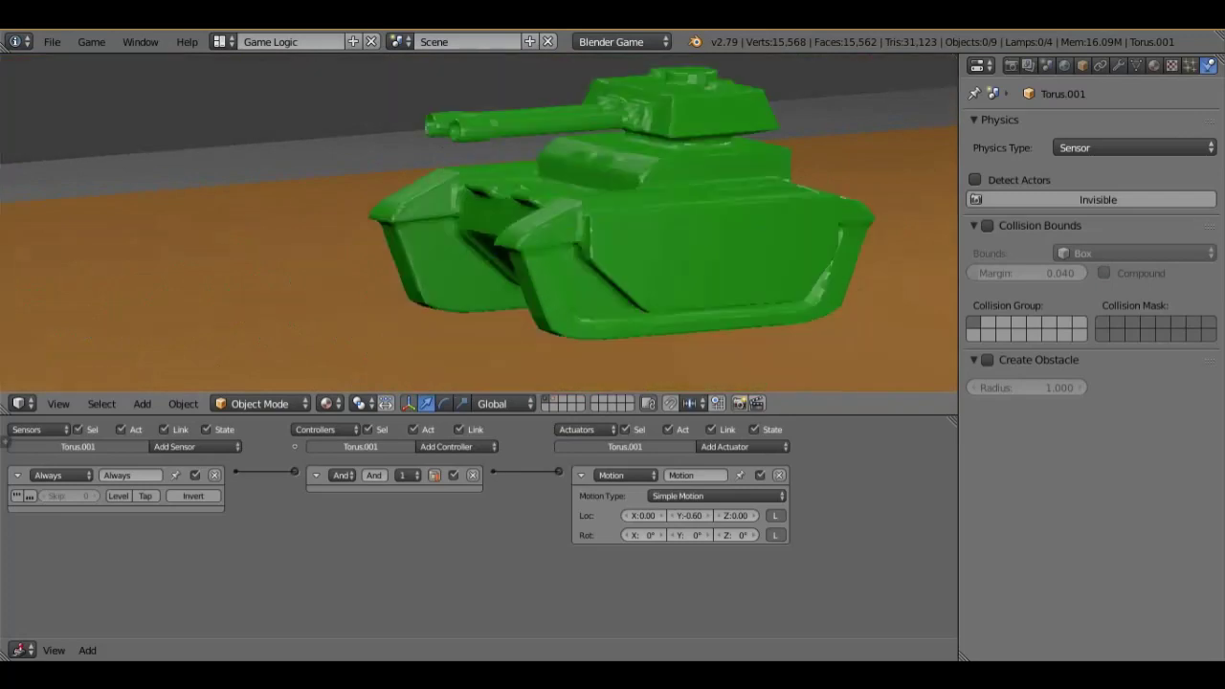